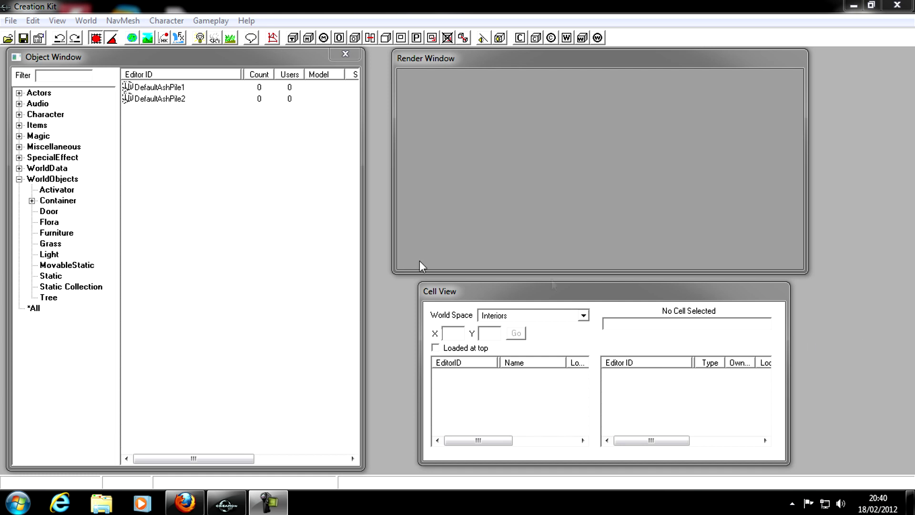
- Open the plugin and master file selection and mark Skyrim.esm for loading
click(10, 20)
click(30, 36)
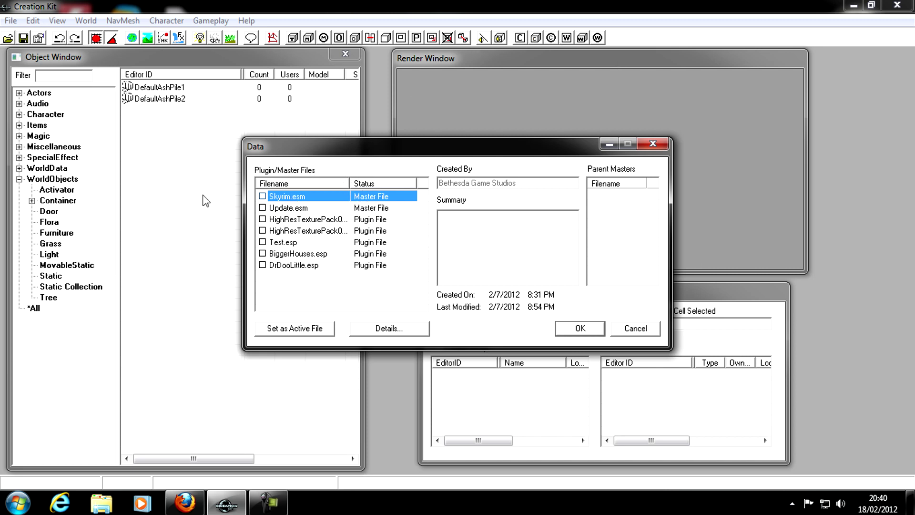
double_click(298, 197)
- Mark BiggerHouses.esp as the active file and deselect it again
double_click(297, 253)
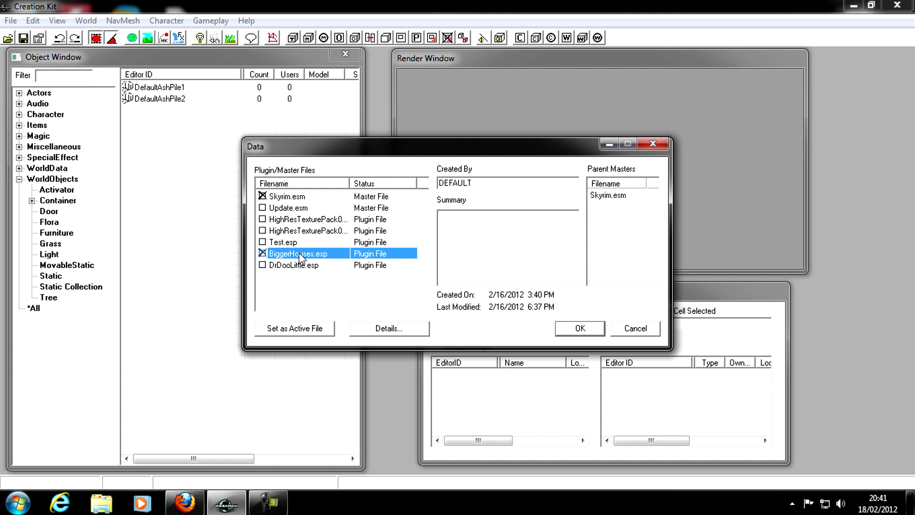
double_click(298, 257)
double_click(296, 257)
click(302, 333)
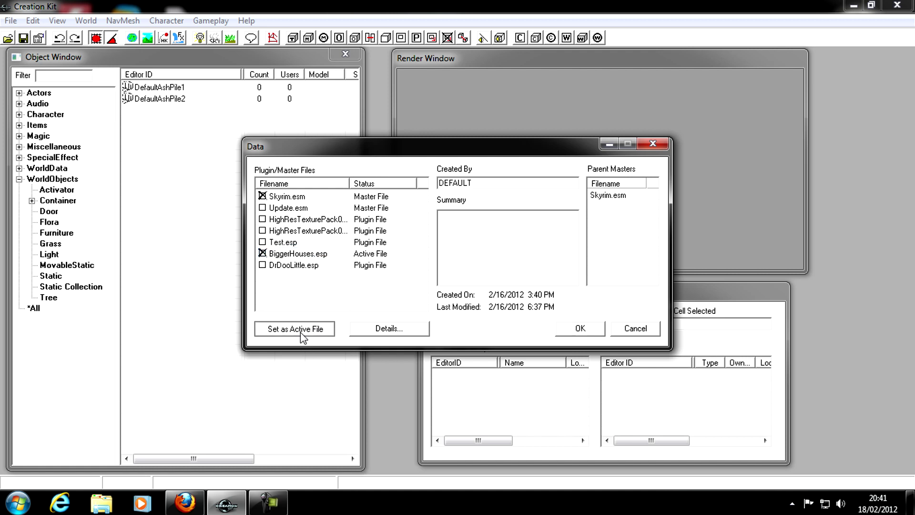
click(310, 257)
double_click(310, 258)
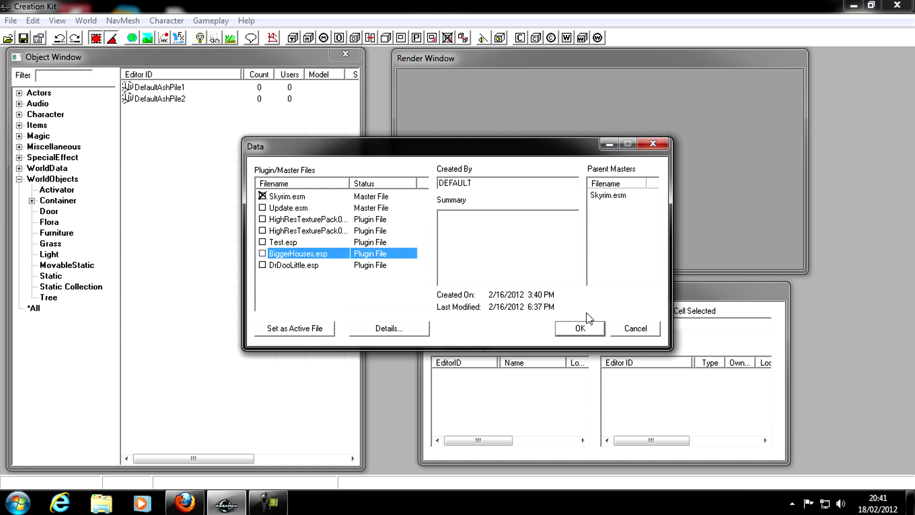
- Load the selected master file and accept all warnings for this context
click(582, 327)
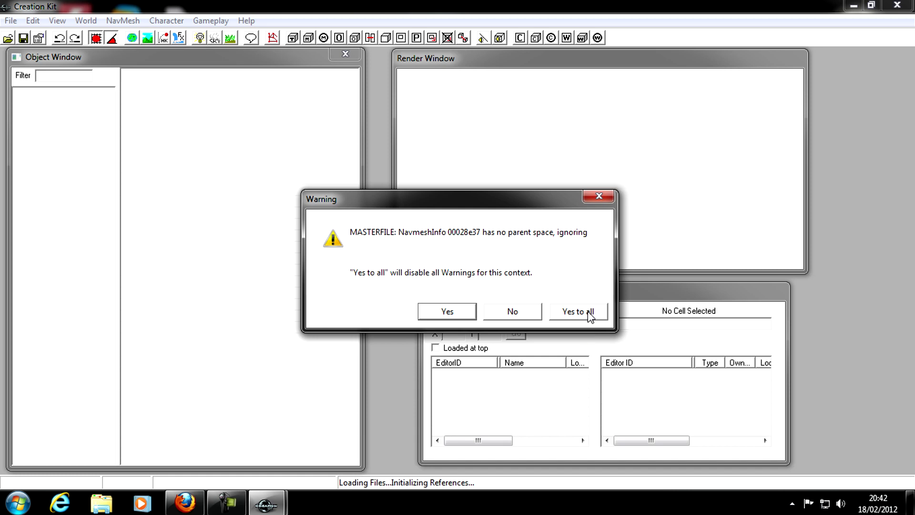
click(589, 313)
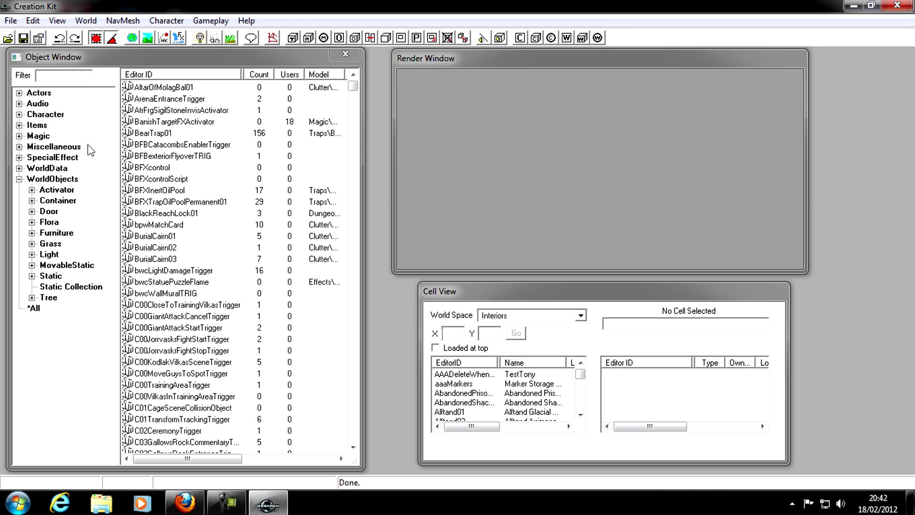
- Collapse the WorldObjects category and browse the Spell subcategory of the Magic spells
click(19, 180)
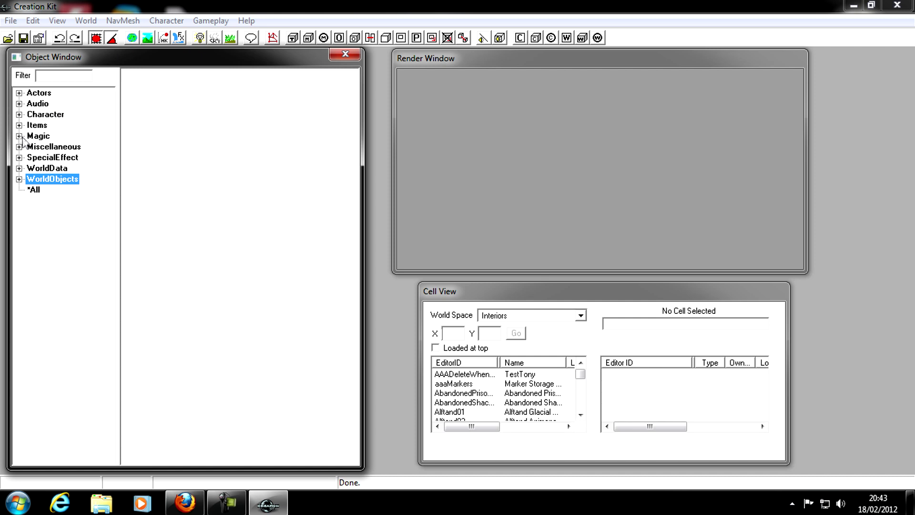
click(19, 136)
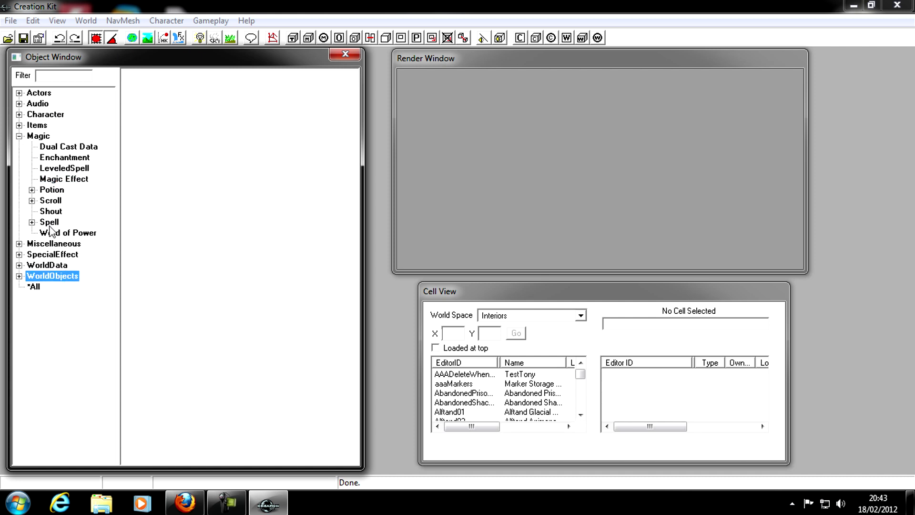
click(48, 222)
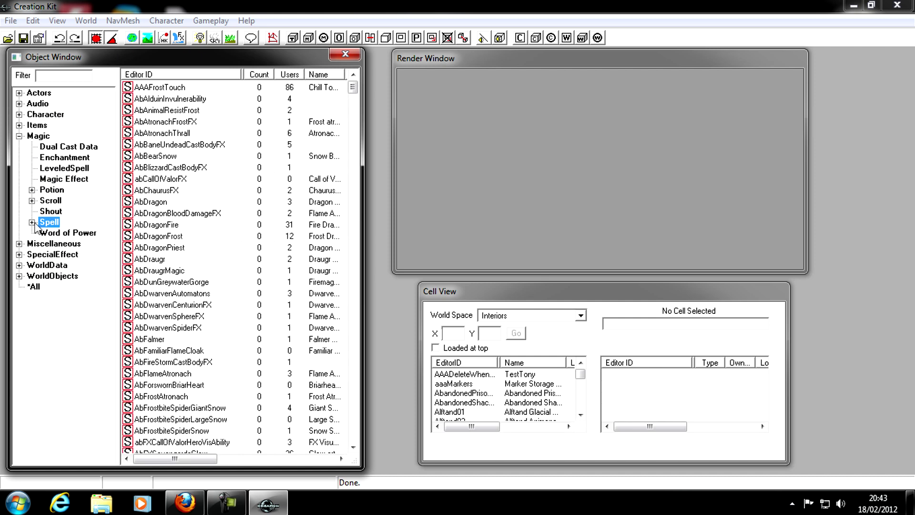
click(31, 223)
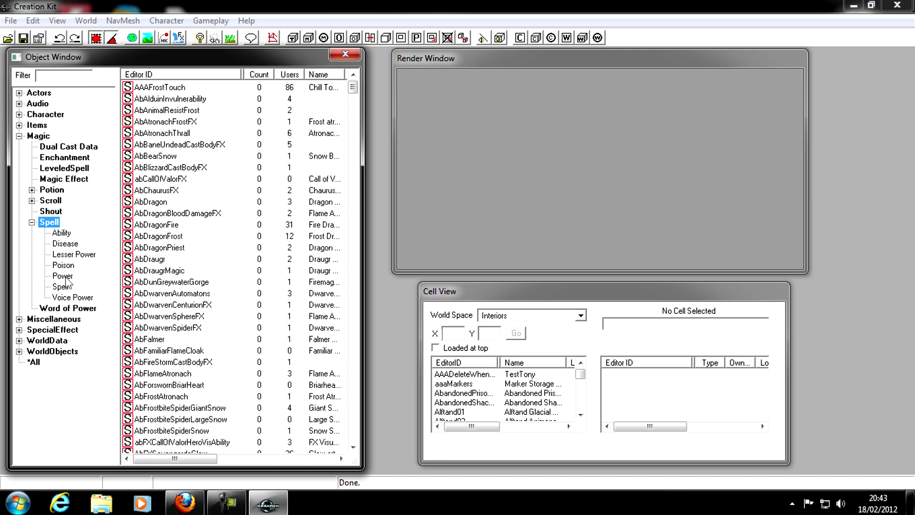
click(60, 286)
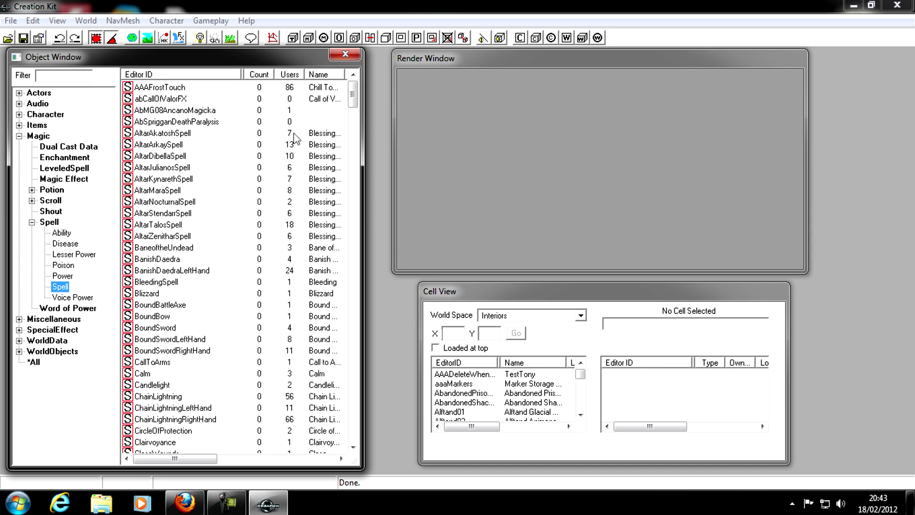
drag(353, 94, 351, 153)
drag(345, 158, 337, 90)
- Filter the spell list by "firestorm"
click(51, 75)
text(fire)
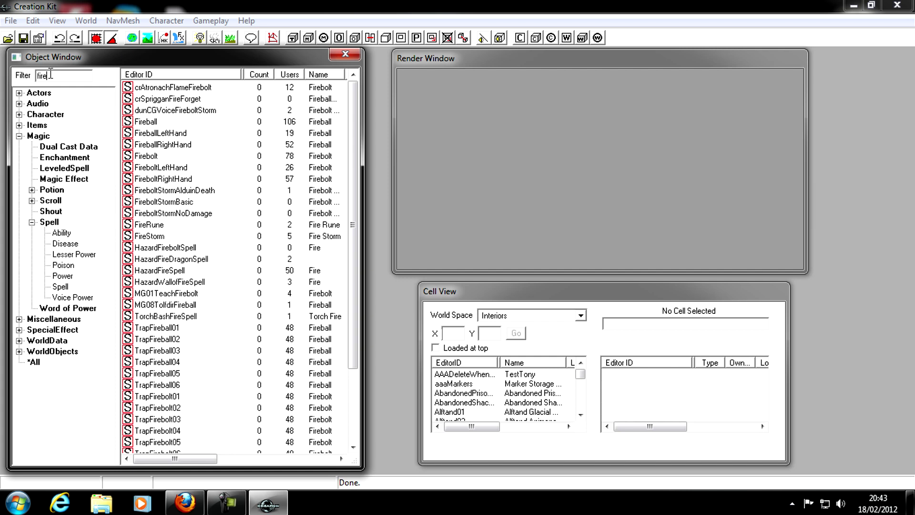
text(storm)
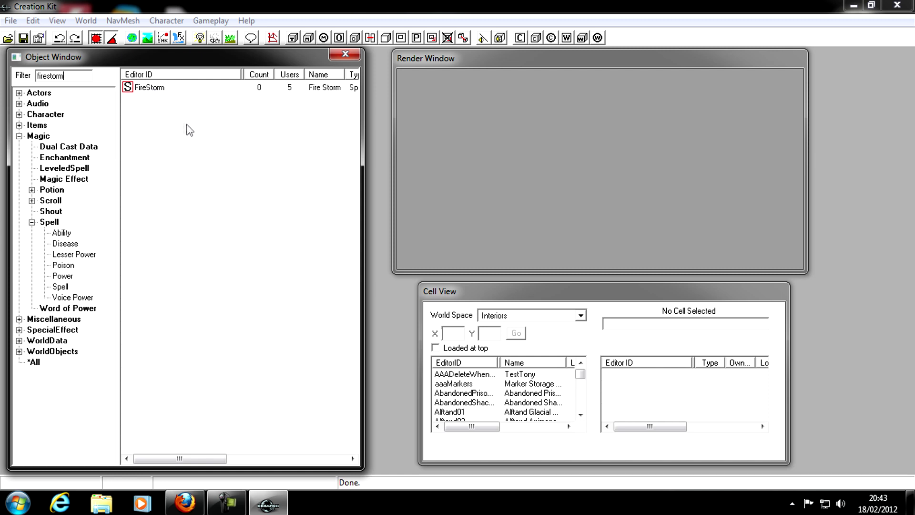
- Preview the FireStorm spell and close the preview
click(151, 90)
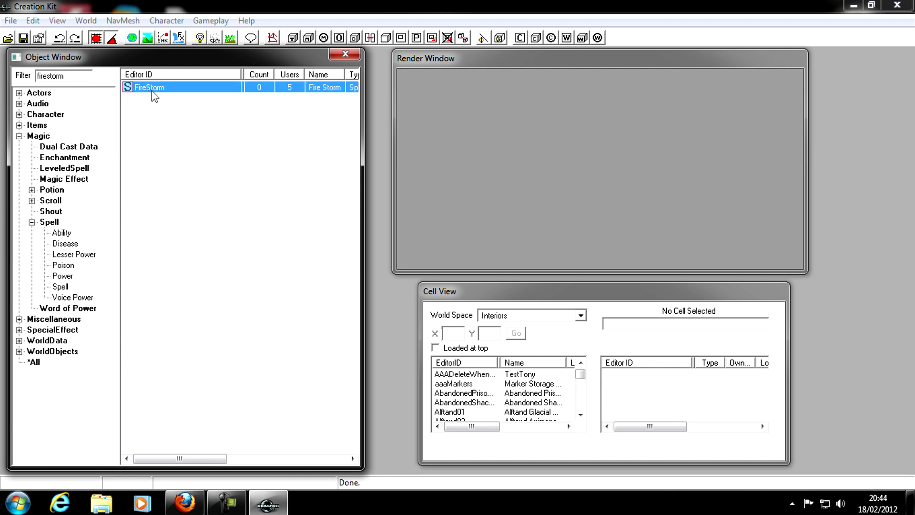
right_click(157, 90)
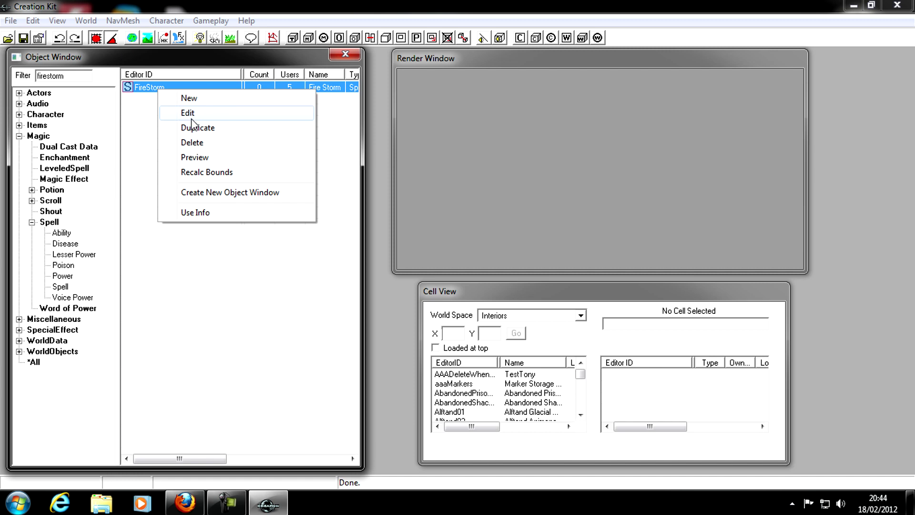
click(219, 158)
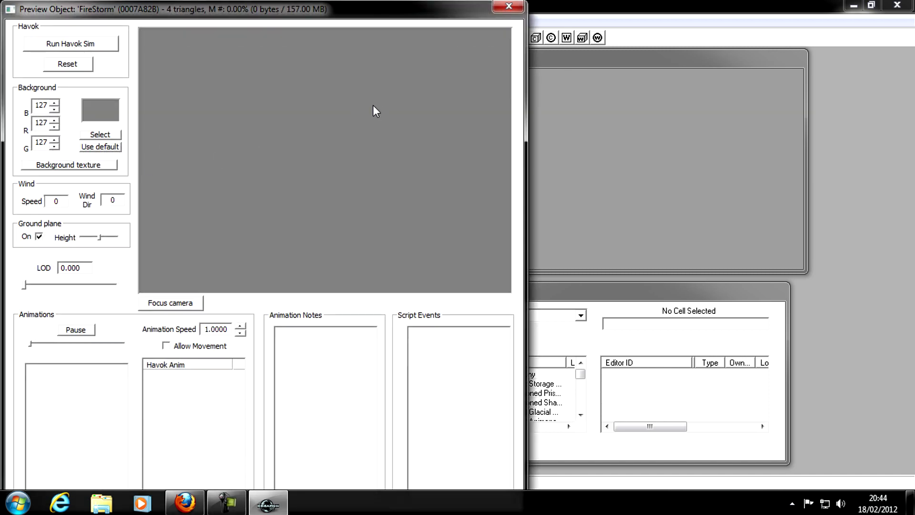
click(509, 9)
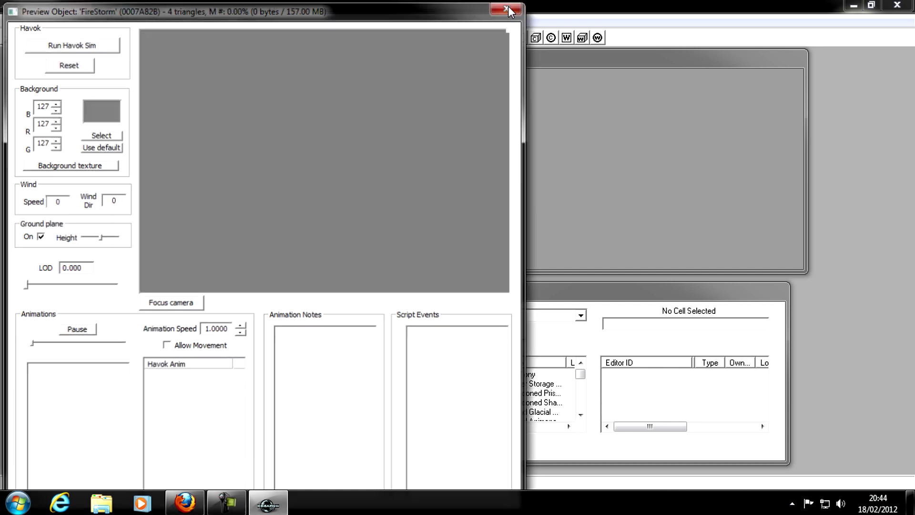
- Clear the object filter and list the Actor objects in place of the Magic category
drag(78, 77, 10, 75)
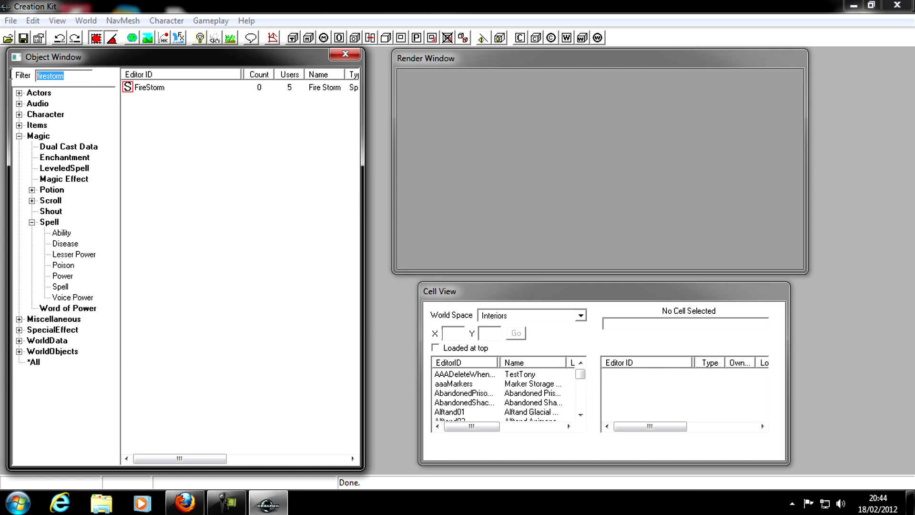
key(BackSpace)
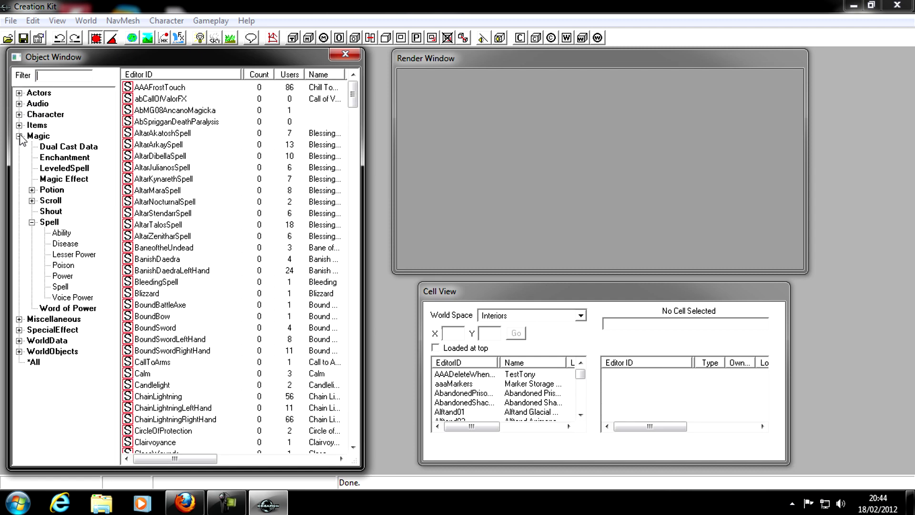
click(19, 137)
click(22, 94)
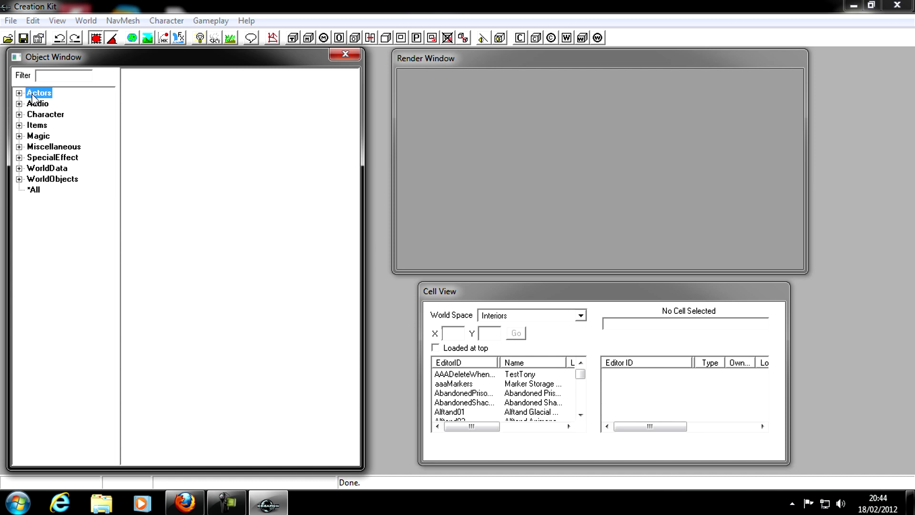
click(20, 93)
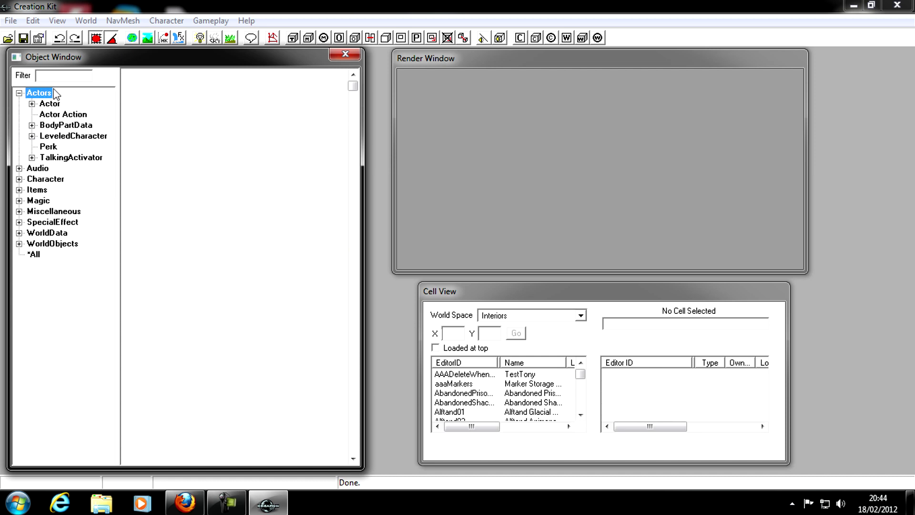
key(Down)
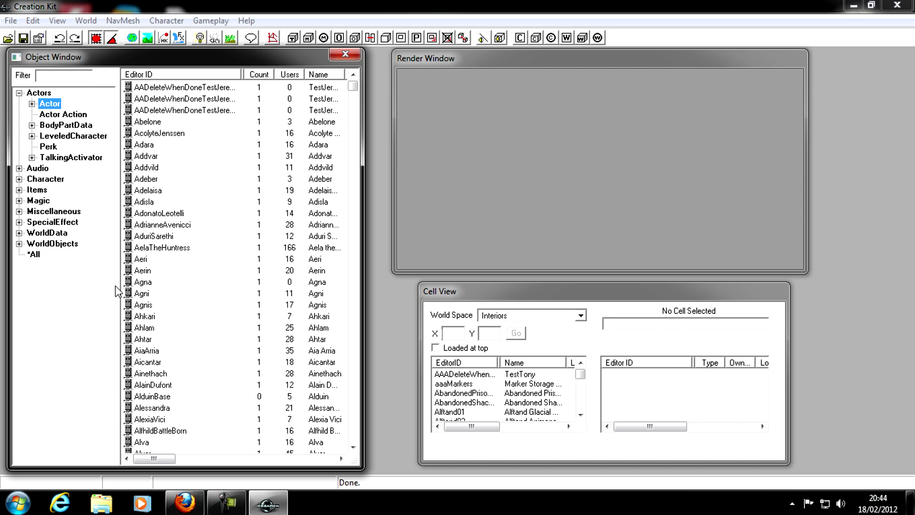
- Preview the Agna actor and turn the model around to see it from the front
right_click(155, 281)
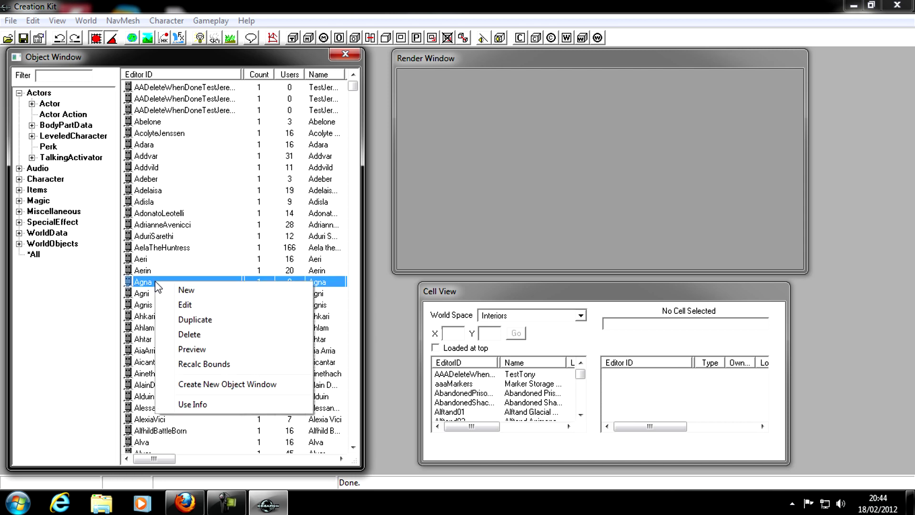
click(192, 351)
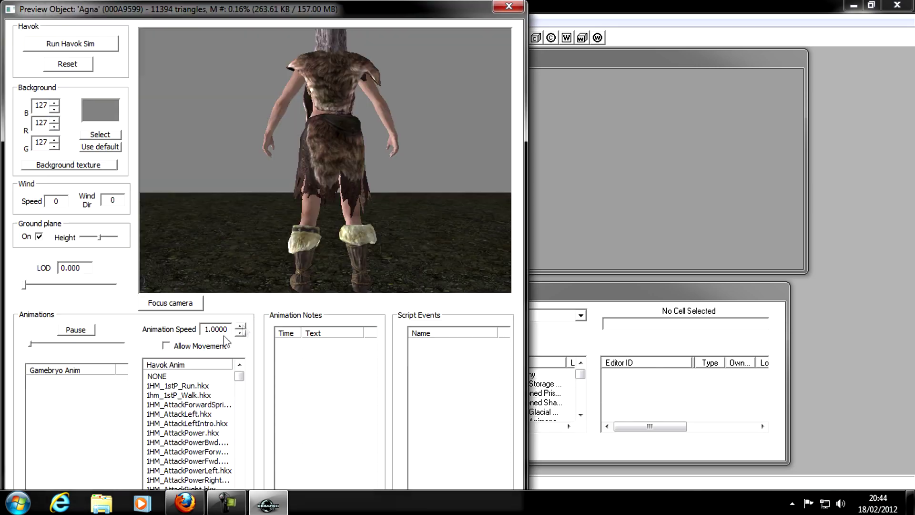
middle_drag(239, 230, 53, 224)
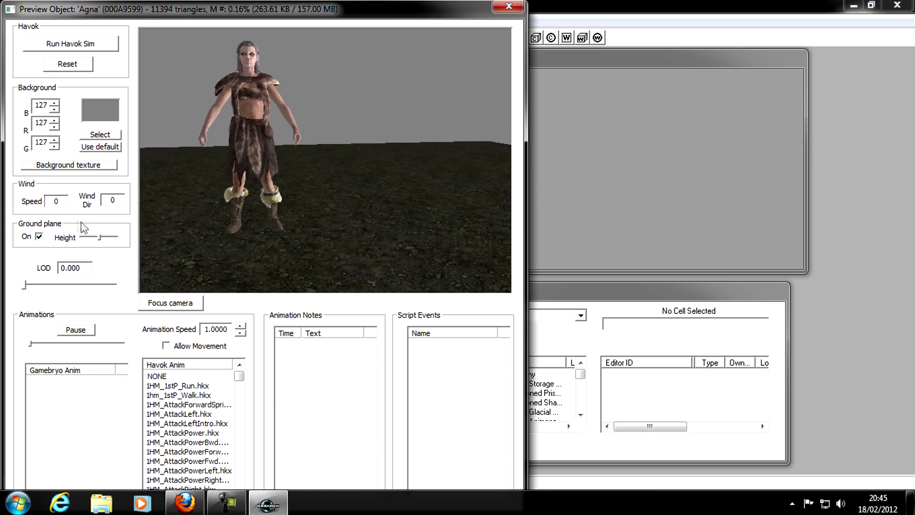
- Play the 1HM_AttackPower.hkx and 1HM_AttackLeft.hkx animations on the previewed actor, viewing it from another angle, and close the preview
click(190, 433)
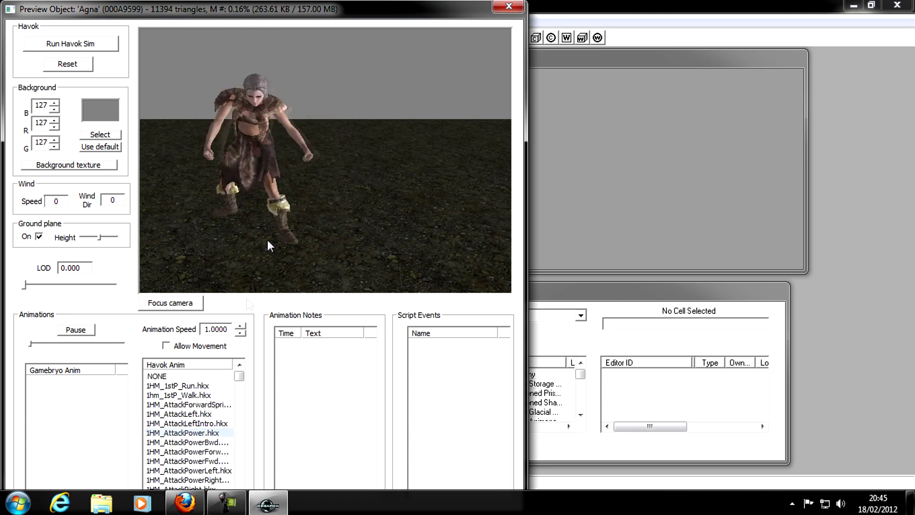
middle_drag(315, 140, 350, 139)
drag(364, 140, 328, 156)
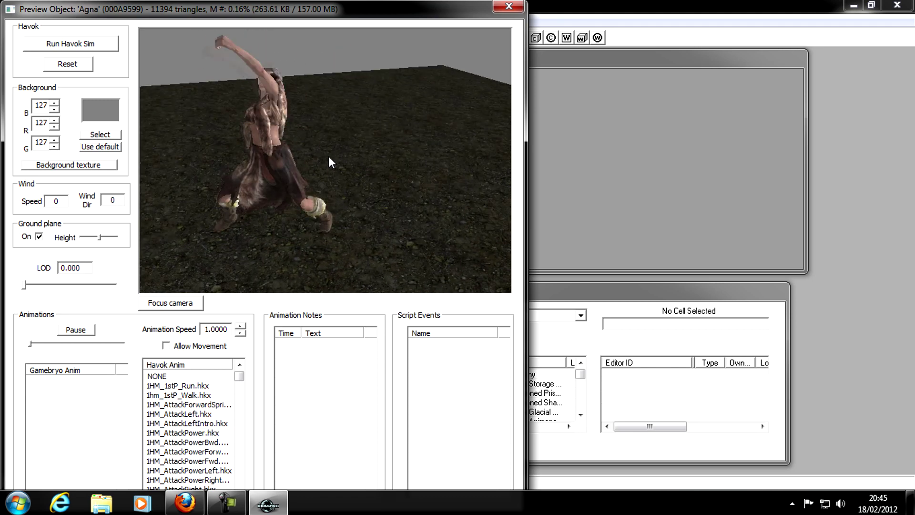
click(206, 405)
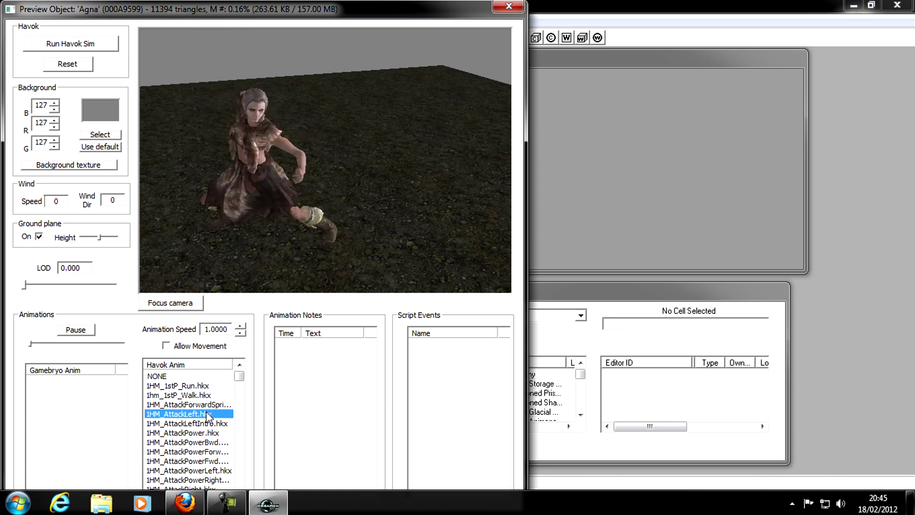
click(458, 189)
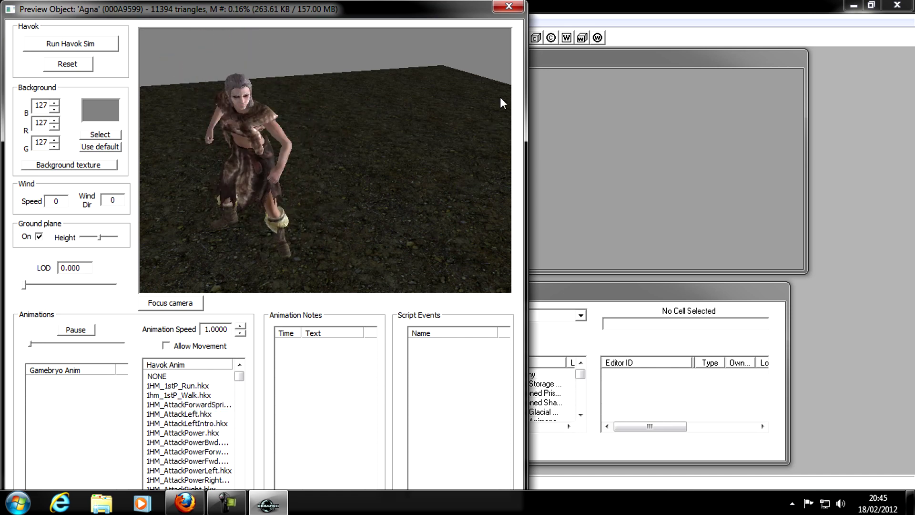
click(519, 6)
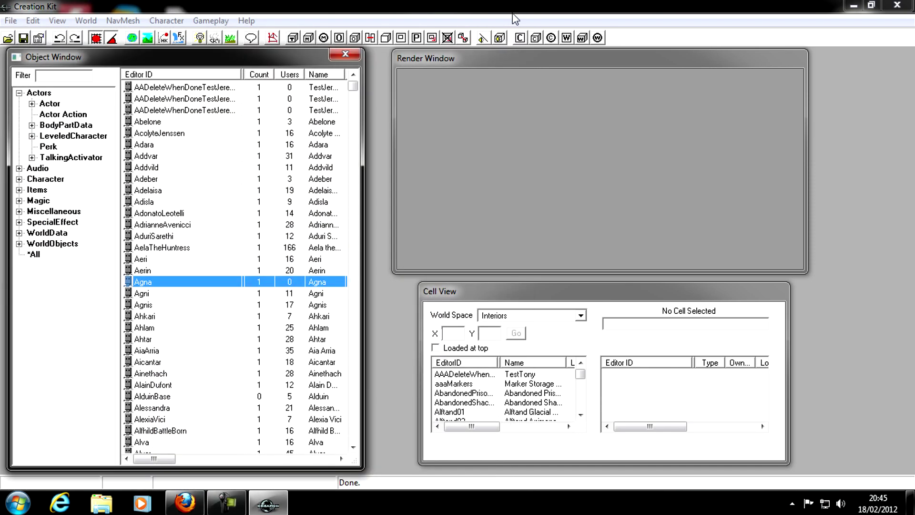
- Create an additional object window from the Agna entry, move it aside and close it again
right_click(150, 284)
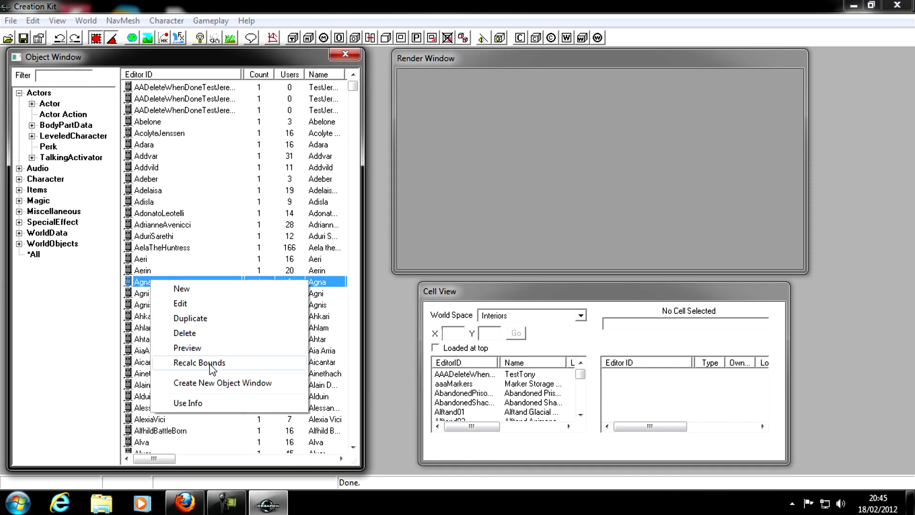
click(234, 385)
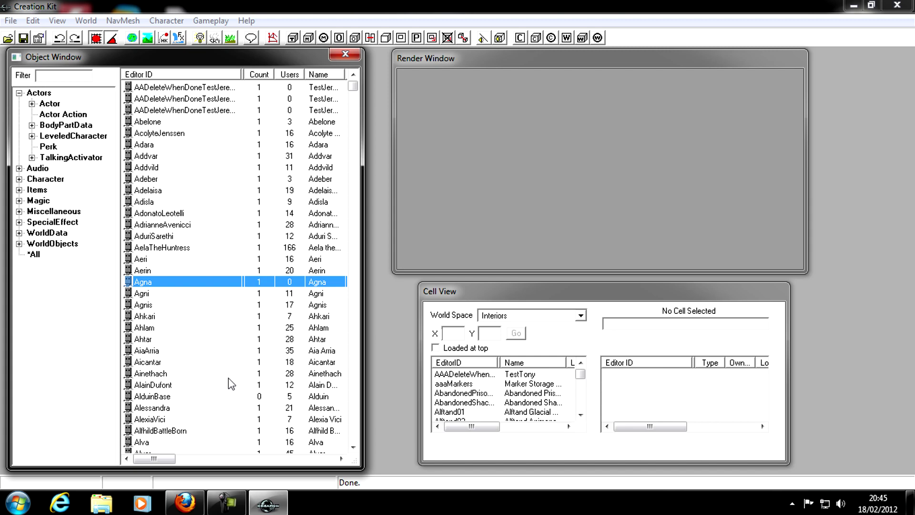
drag(138, 62, 255, 56)
click(471, 53)
- Show the use report for the Agna actor and move it over the object list
right_click(139, 279)
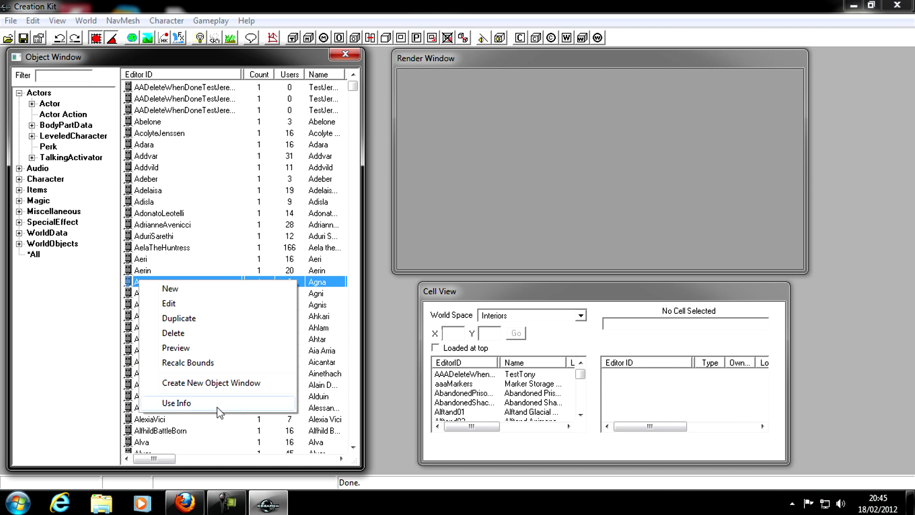
click(218, 404)
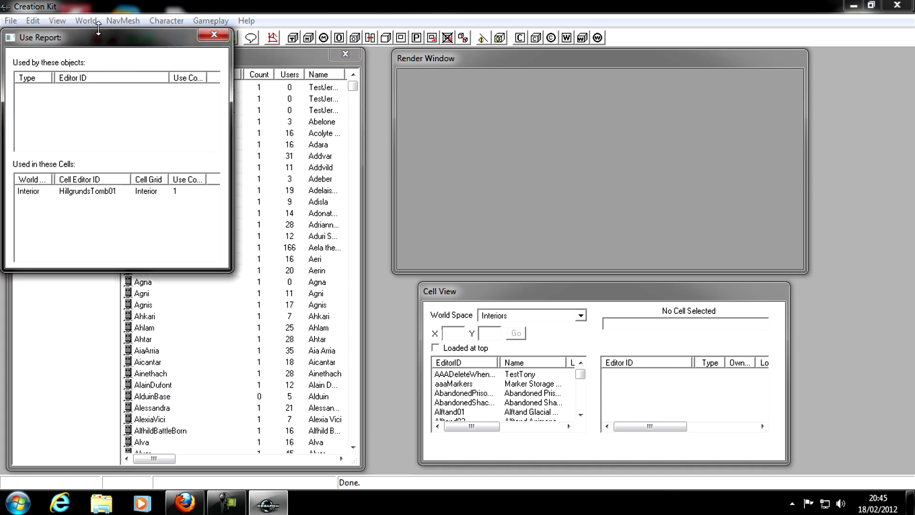
drag(100, 38, 203, 127)
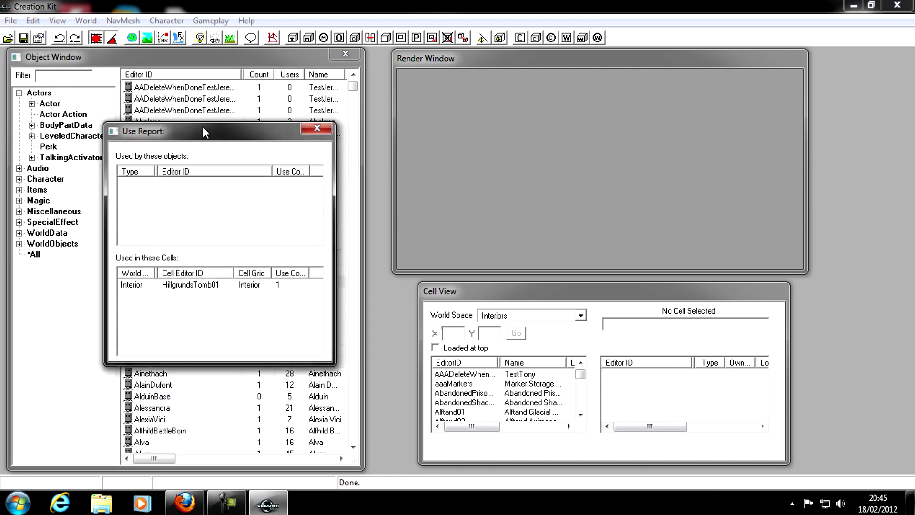
- Close the Agna use report and filter the object list by "ulfric"
click(304, 132)
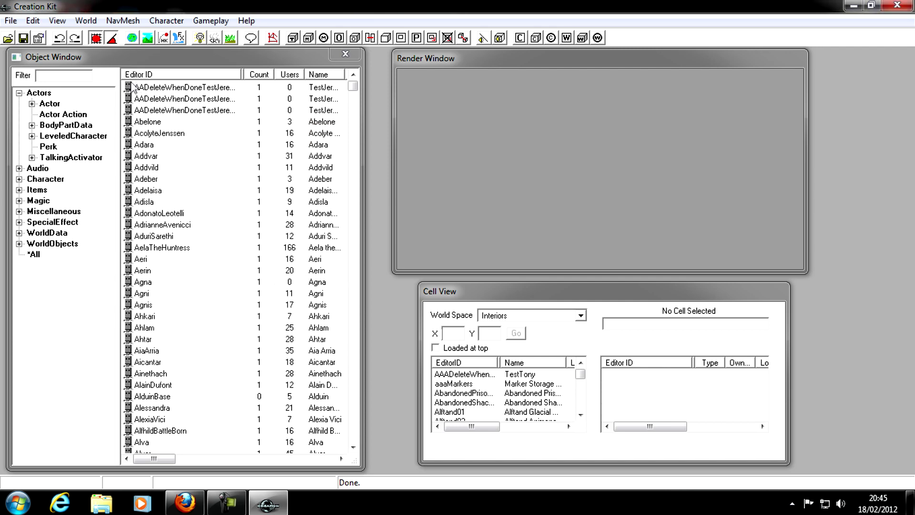
click(73, 77)
text(ulfric)
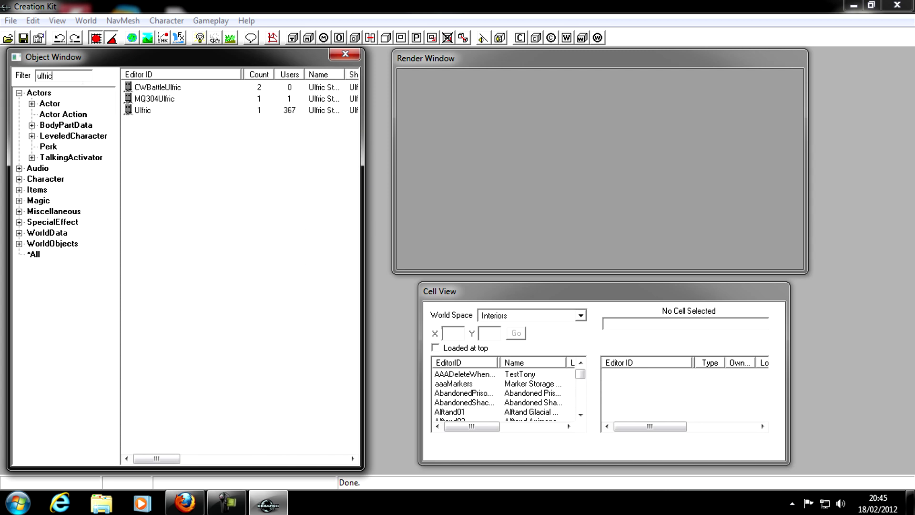
- Show the use report for the Ulfric actor and move it over the object list
right_click(187, 111)
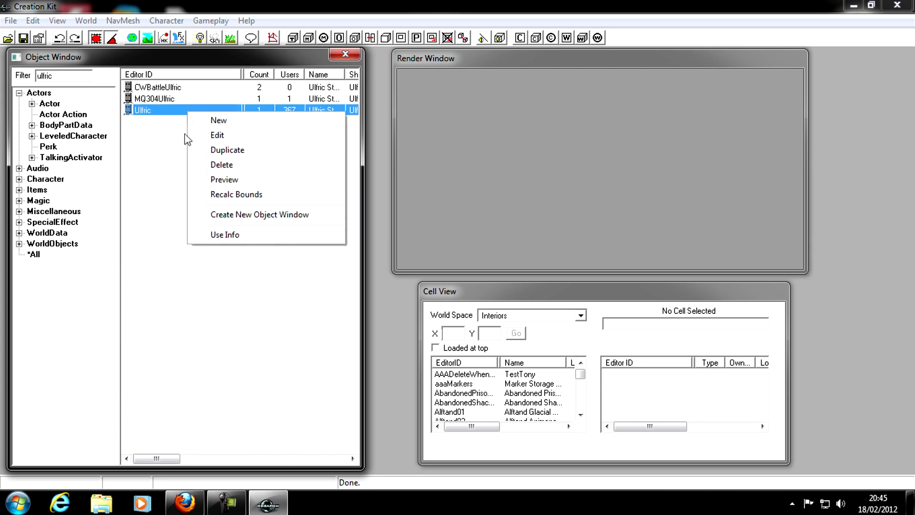
click(232, 236)
drag(105, 14, 210, 105)
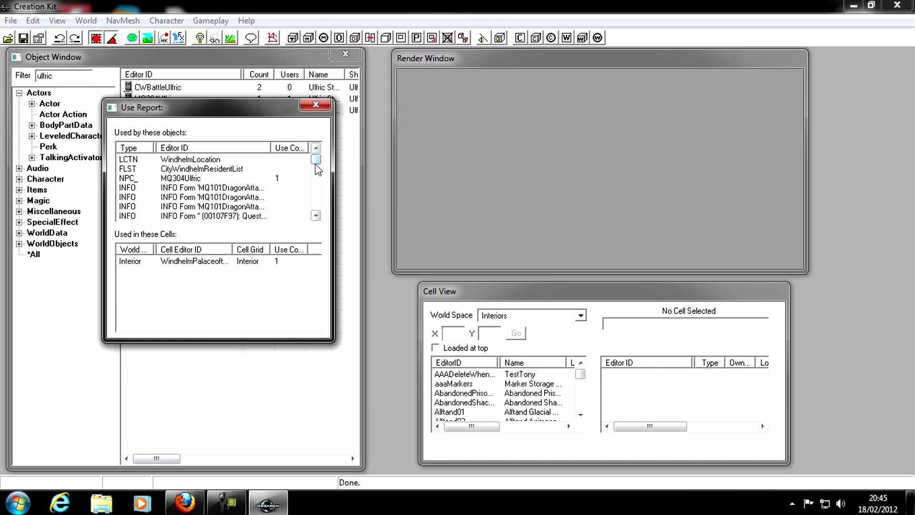
- Examine the report's WindhelmLocation and CWSiege objects and its WindhelmPalaceoftheKings cell, and close the report
click(197, 159)
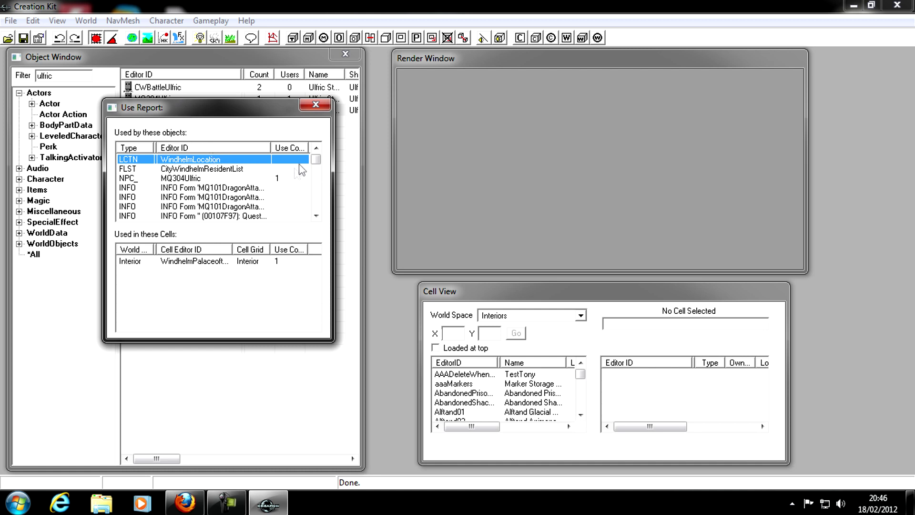
drag(318, 161, 315, 202)
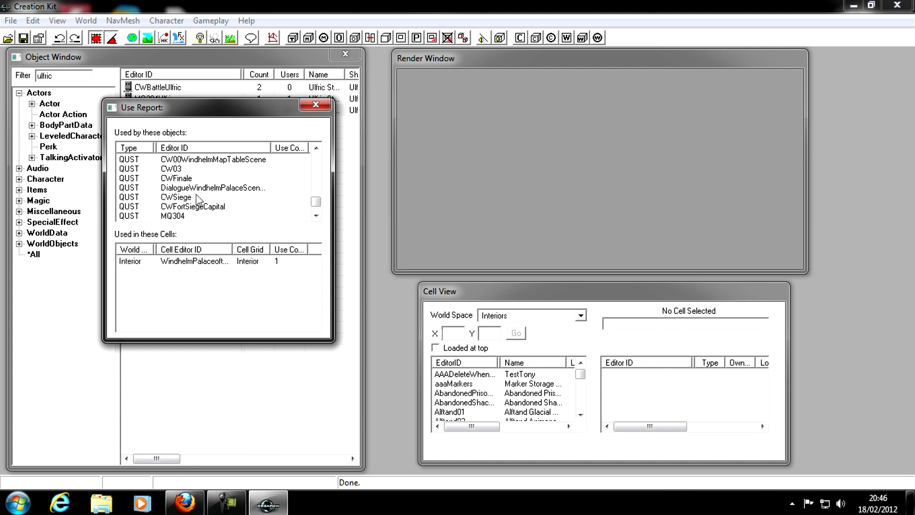
click(172, 197)
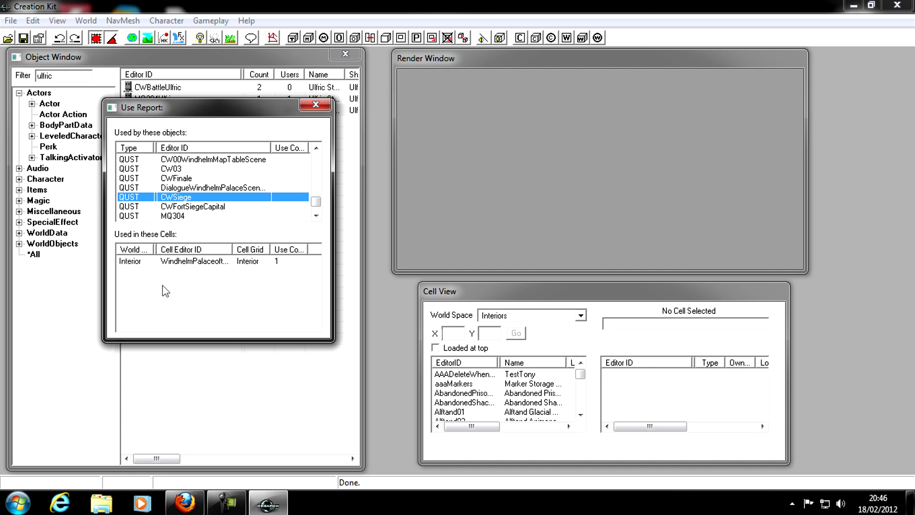
click(180, 263)
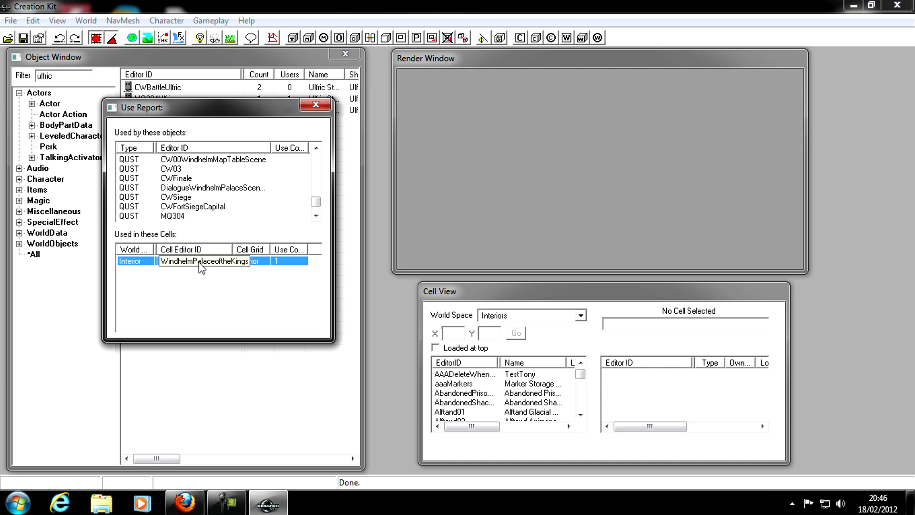
click(316, 105)
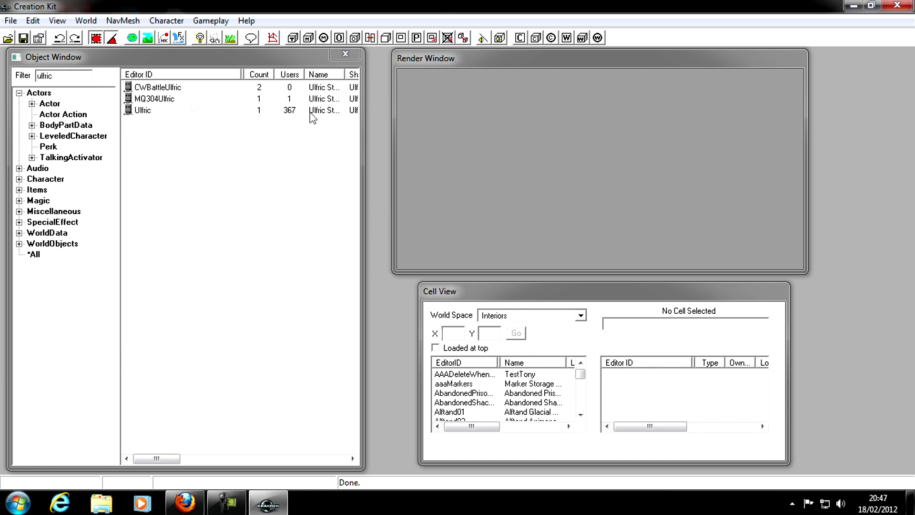
- Clear the object filter and collapse the Actors category
click(98, 81)
drag(62, 76, 28, 80)
key(BackSpace)
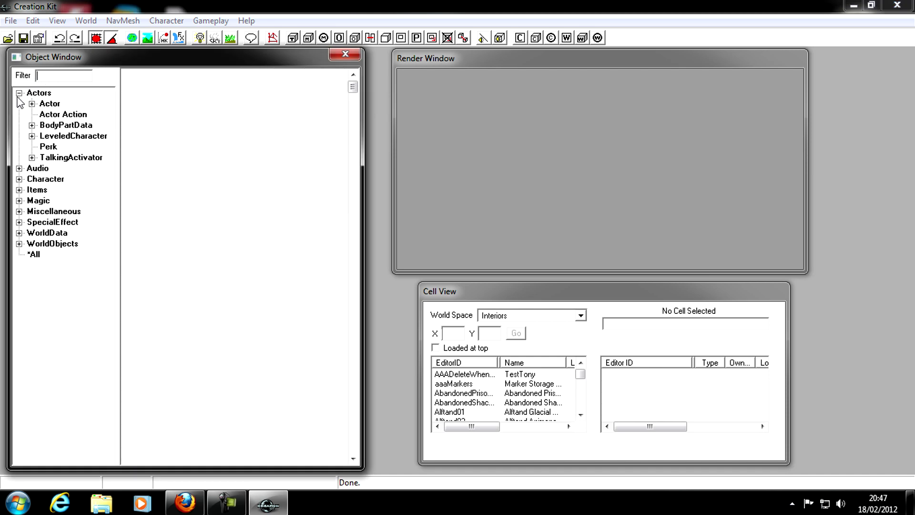
click(19, 93)
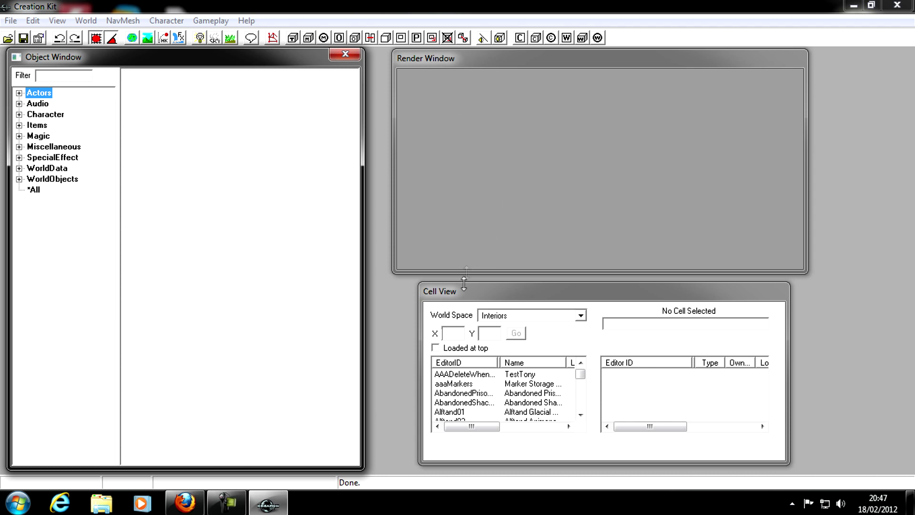
- Move the Cell View closer to the Object Window and choose Interiors as its world space
drag(466, 294, 436, 291)
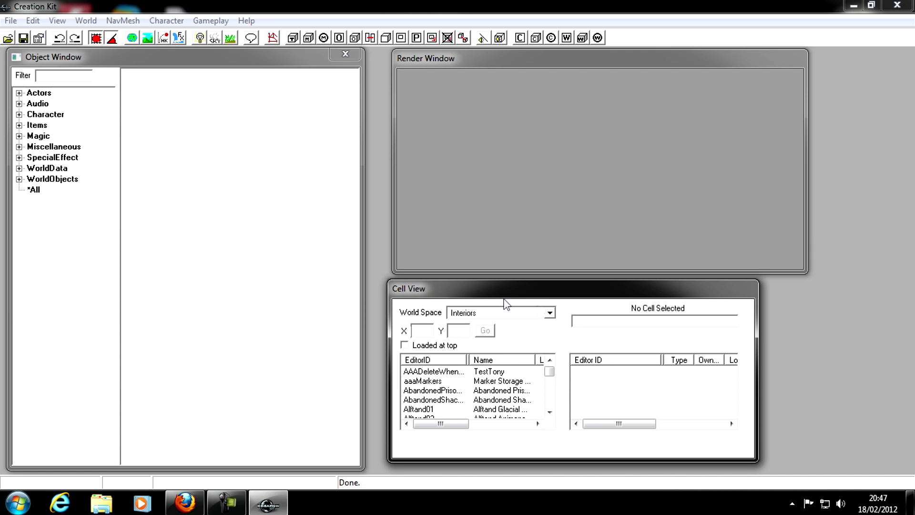
click(549, 313)
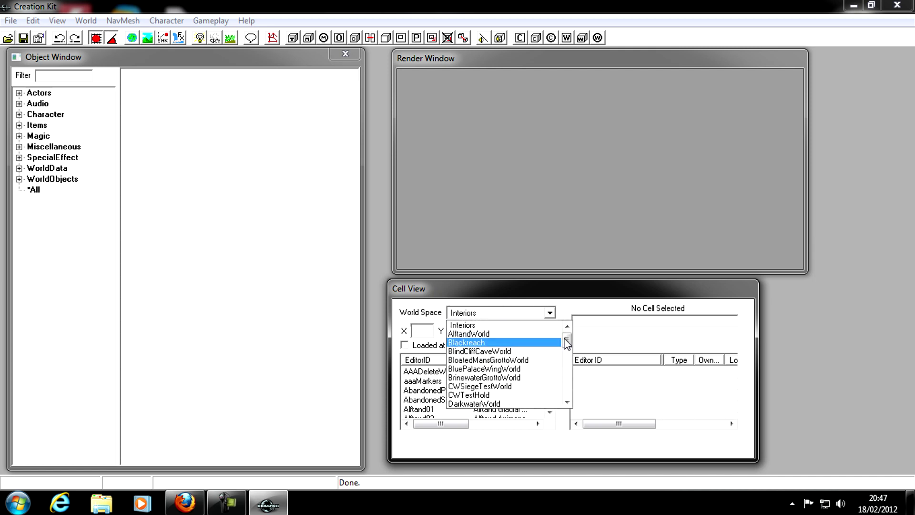
click(504, 325)
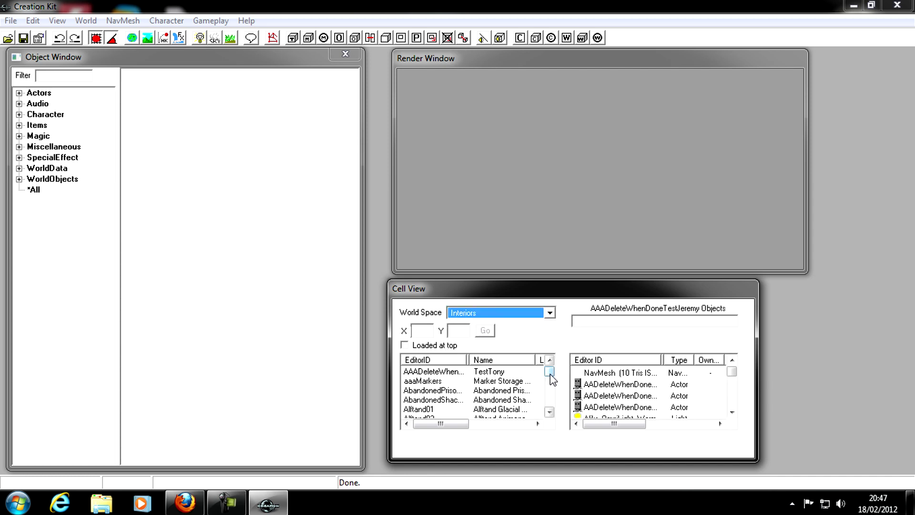
- Browse the list of interior cells around the Warehouse and WhistlingMine01 entries
drag(551, 379, 554, 402)
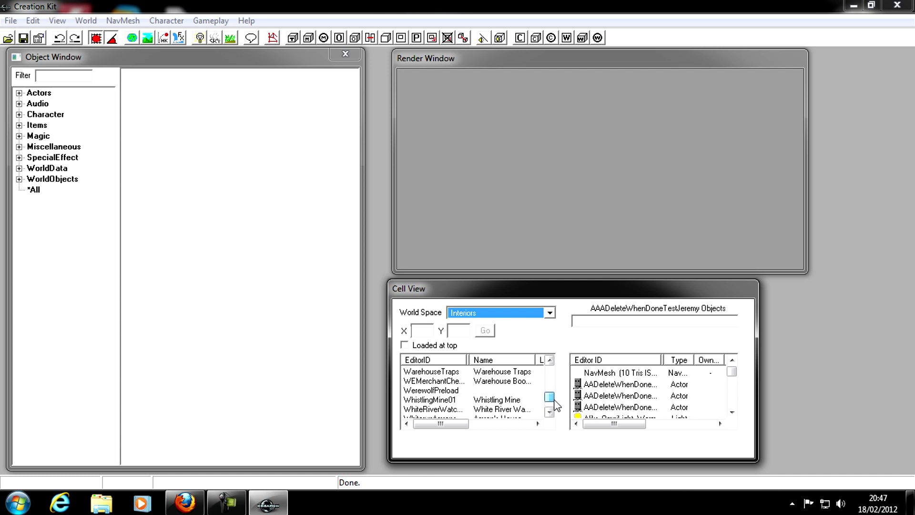
click(550, 361)
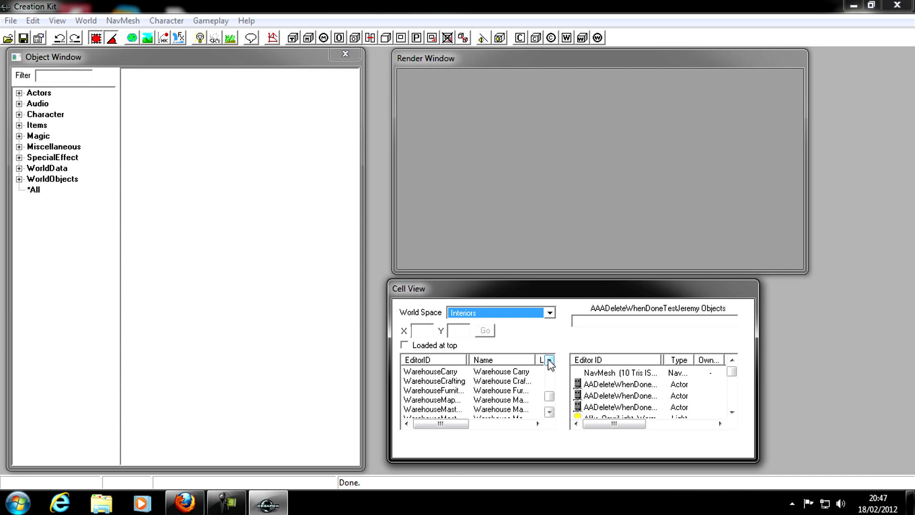
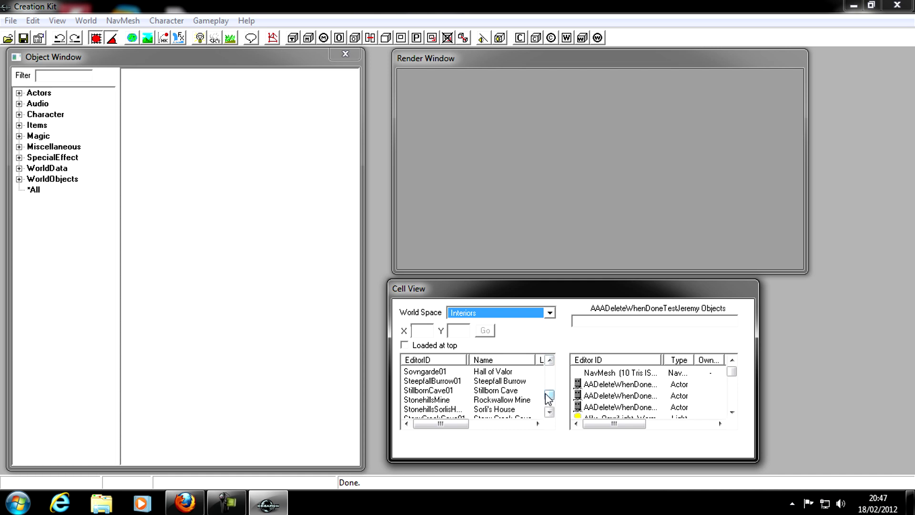
- Choose Tamriel as the Cell View's world space
click(542, 315)
drag(570, 345, 567, 351)
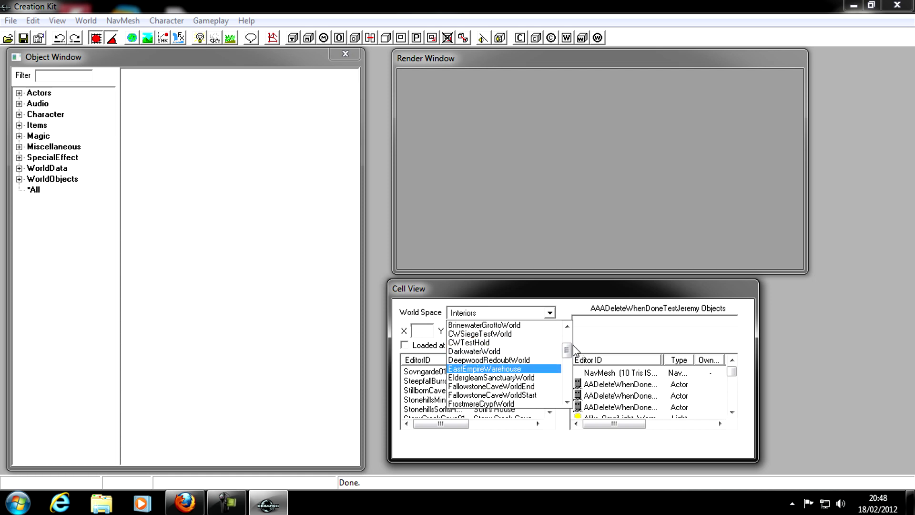
drag(568, 351, 582, 379)
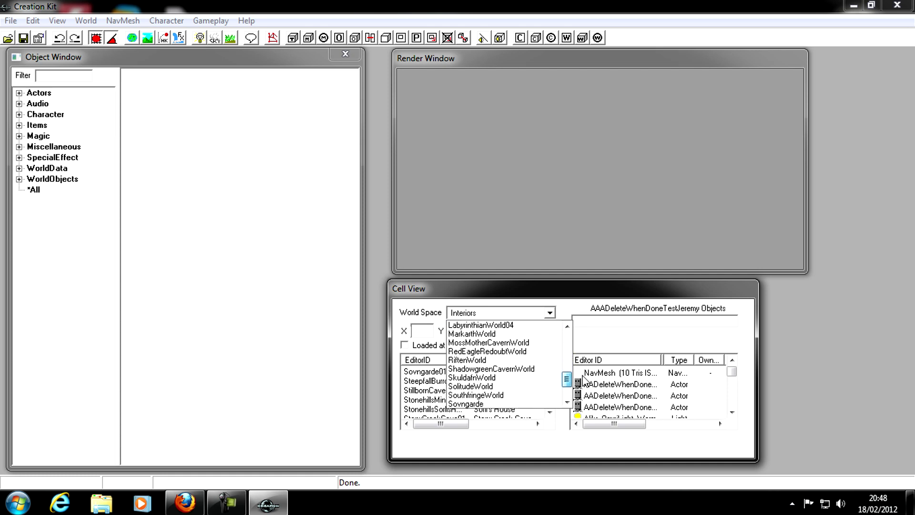
drag(582, 379, 578, 388)
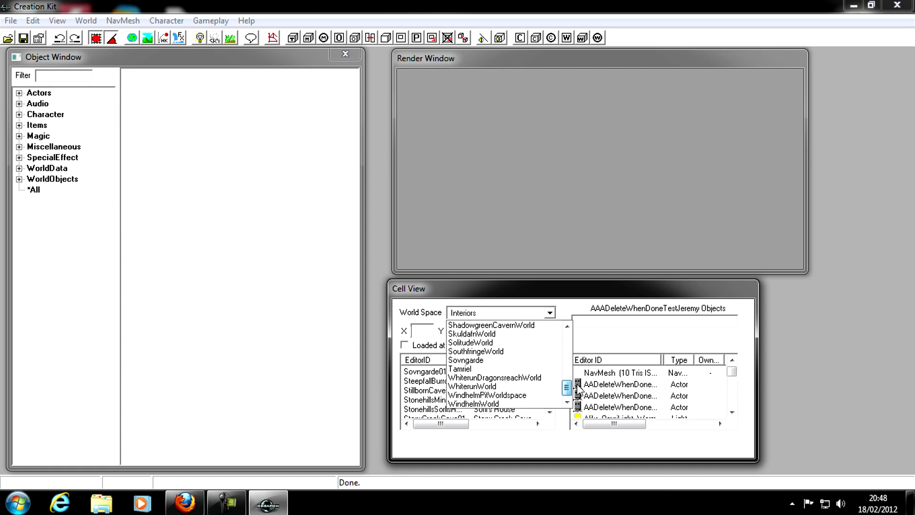
click(478, 370)
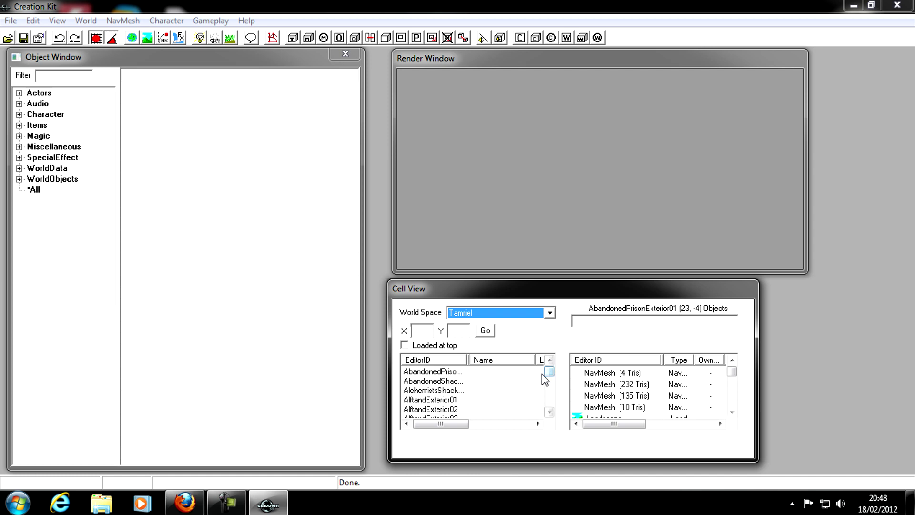
- Shift the Cell View slightly and load Tamriel's LostValleyRedoubt01 cell into the Render Window
mouse_move(548, 373)
mouse_down()
mouse_move(554, 409)
mouse_move(548, 360)
mouse_move(554, 378)
mouse_up()
click(549, 361)
click(549, 361)
click(548, 361)
click(549, 361)
click(549, 360)
click(549, 361)
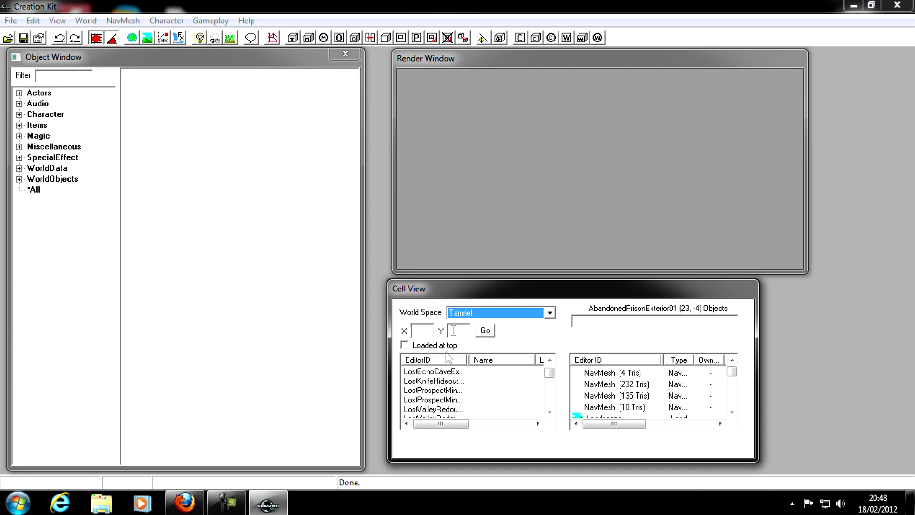
mouse_move(464, 296)
mouse_down()
mouse_move(483, 307)
mouse_move(475, 301)
mouse_up()
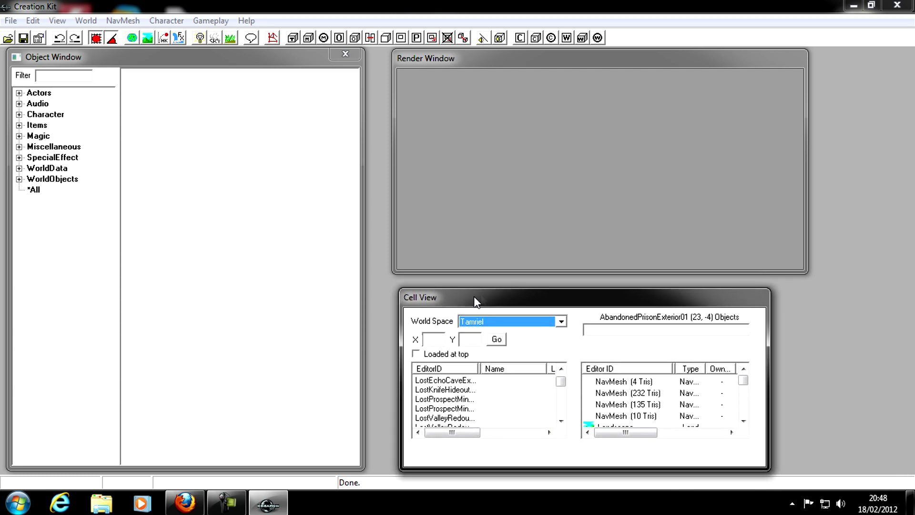
double_click(460, 419)
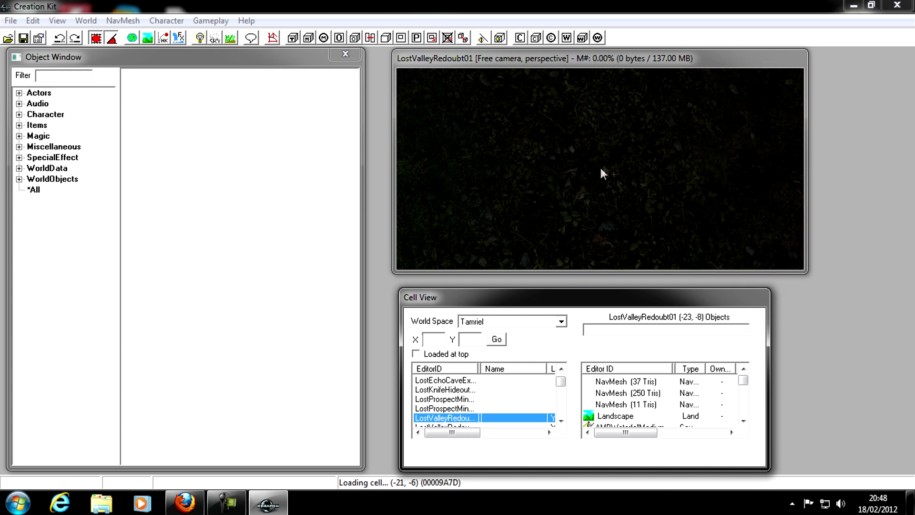
- Select the TreeReachTree02 tree in the loaded LostValleyRedoubt01 cell and move it
click(597, 163)
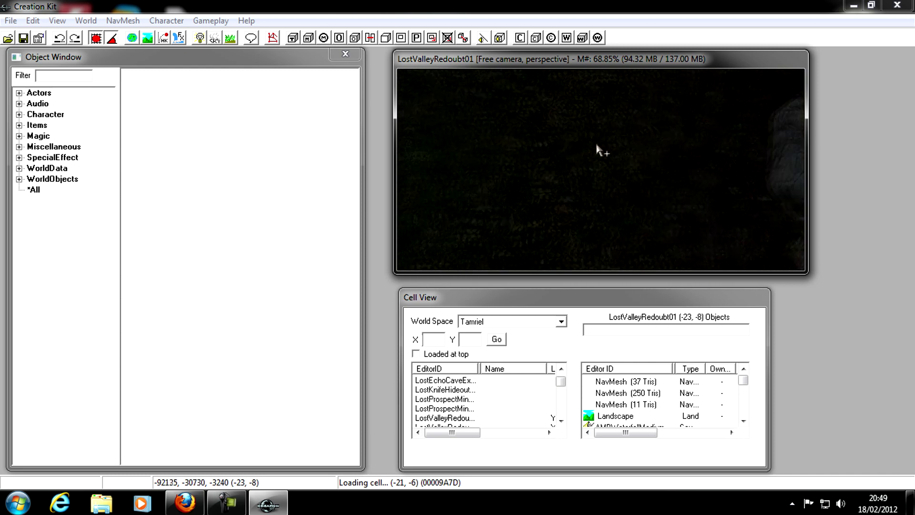
drag(546, 165, 602, 165)
middle_drag(603, 165, 572, 165)
click(668, 205)
drag(545, 105, 763, 270)
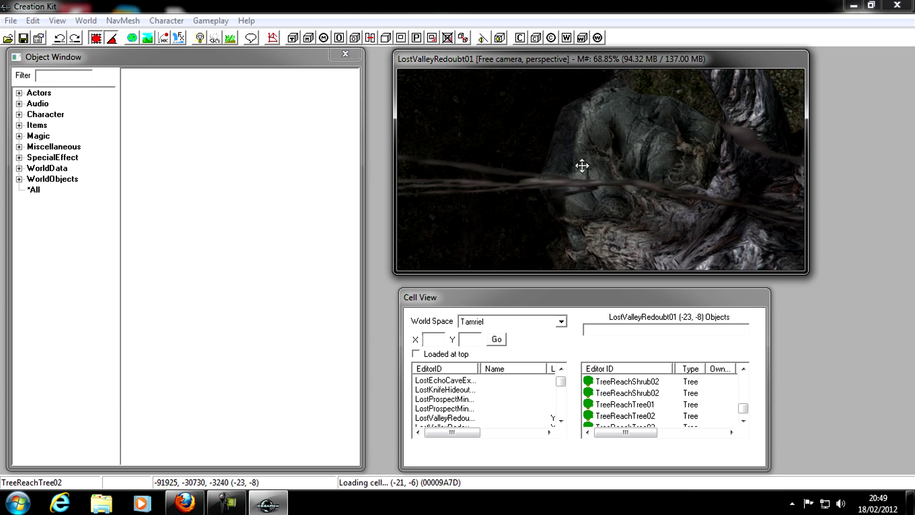
scroll(582, 164, down, 5)
mouse_move(578, 163)
middle_down()
mouse_move(578, 144)
mouse_move(574, 155)
middle_up()
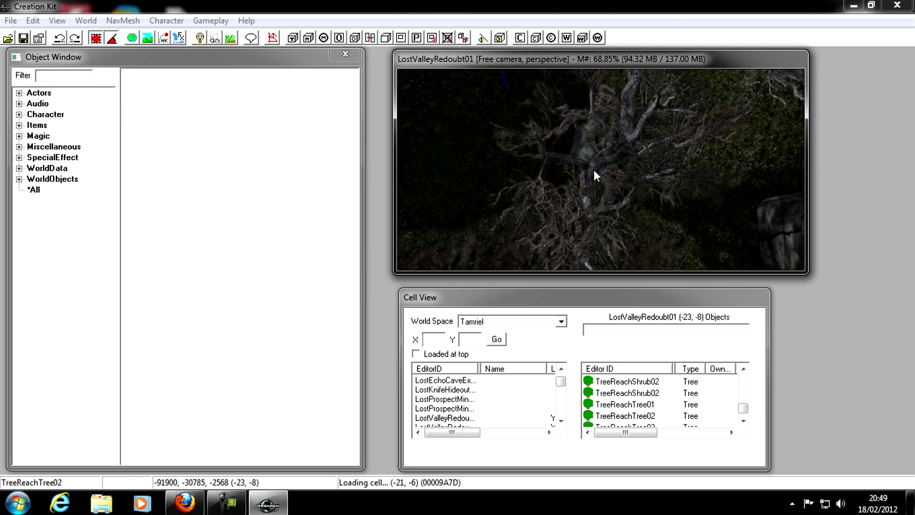
right_drag(596, 169, 693, 169)
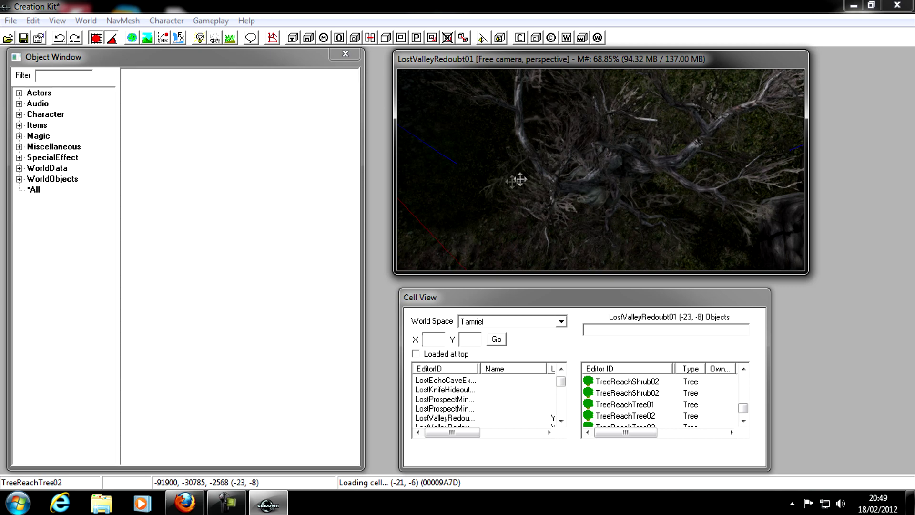
- Examine the terrain, stream and ruins around LostValleyRedoubt01 in the Render Window
scroll(515, 182, down, 3)
scroll(506, 185, down, 8)
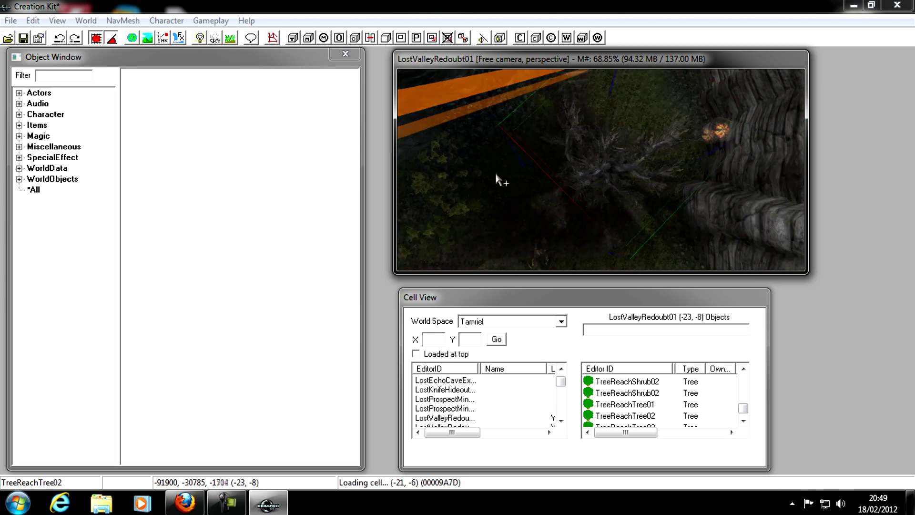
scroll(497, 143, down, 2)
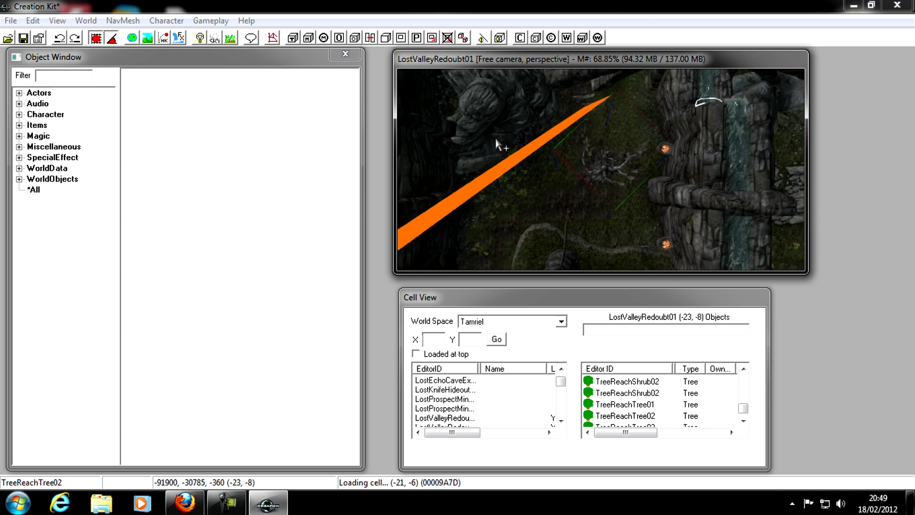
middle_drag(598, 177, 483, 64)
scroll(556, 183, down, 3)
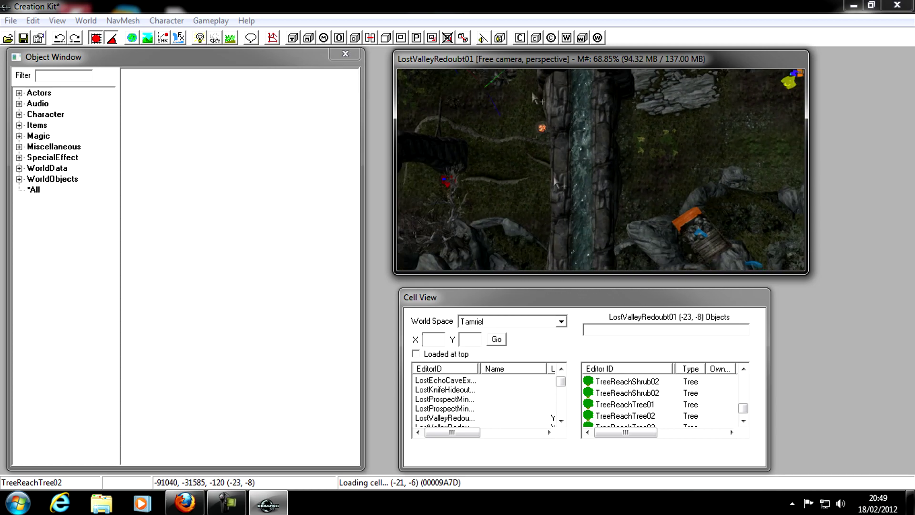
scroll(538, 101, down, 10)
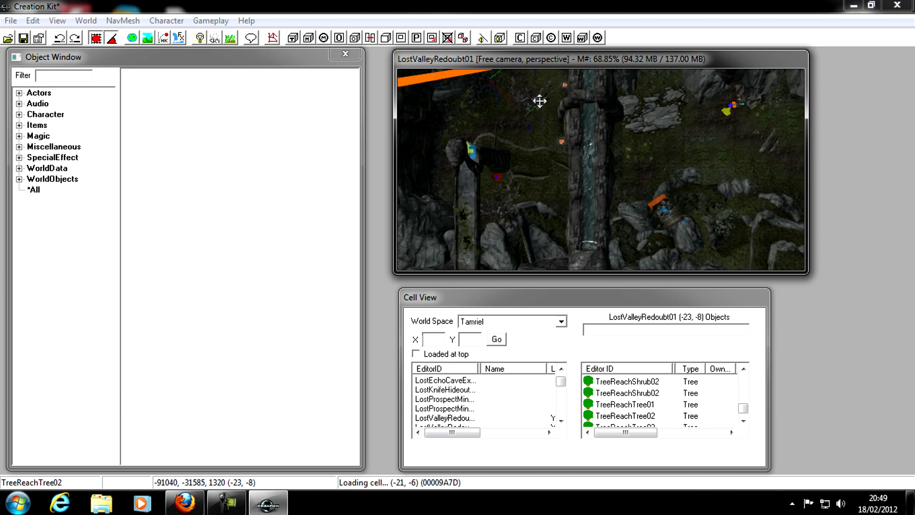
mouse_move(595, 208)
middle_down()
mouse_move(576, 153)
mouse_move(662, 107)
mouse_move(739, 105)
mouse_move(521, 160)
mouse_move(595, 145)
mouse_move(635, 104)
mouse_move(614, 92)
mouse_move(628, 105)
mouse_move(599, 181)
mouse_move(619, 190)
mouse_move(672, 179)
mouse_move(651, 135)
mouse_move(479, 98)
mouse_move(563, 184)
mouse_move(596, 192)
middle_up()
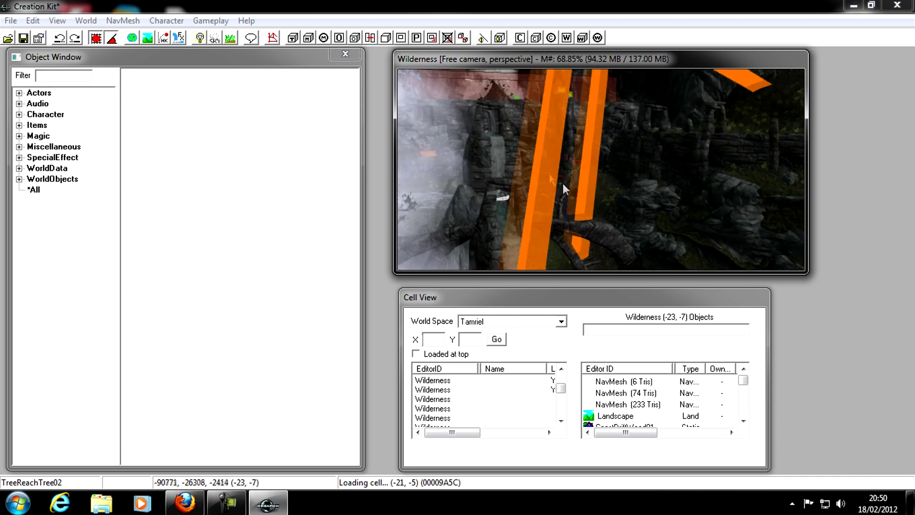
middle_drag(655, 195, 490, 153)
click(509, 211)
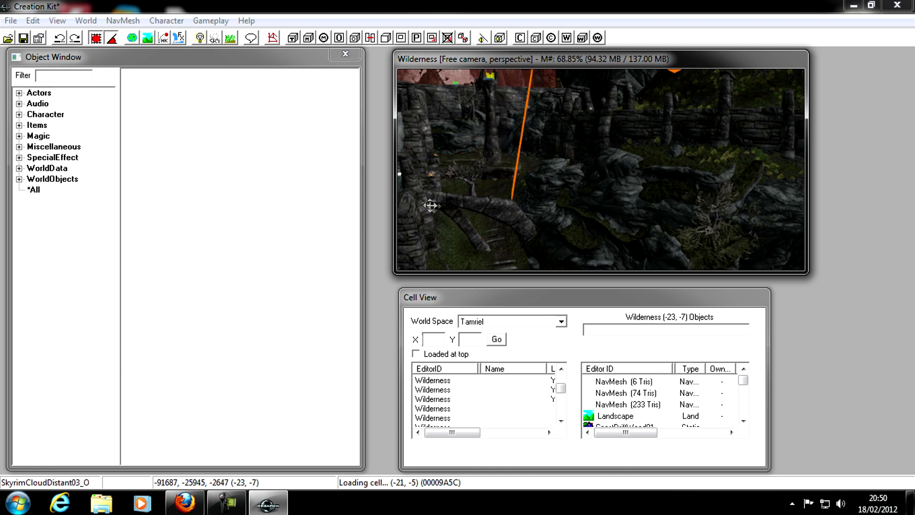
- Select the MountainTrimSlab rock in the Wilderness (-23, -7) cell and move it
scroll(471, 225, up, 9)
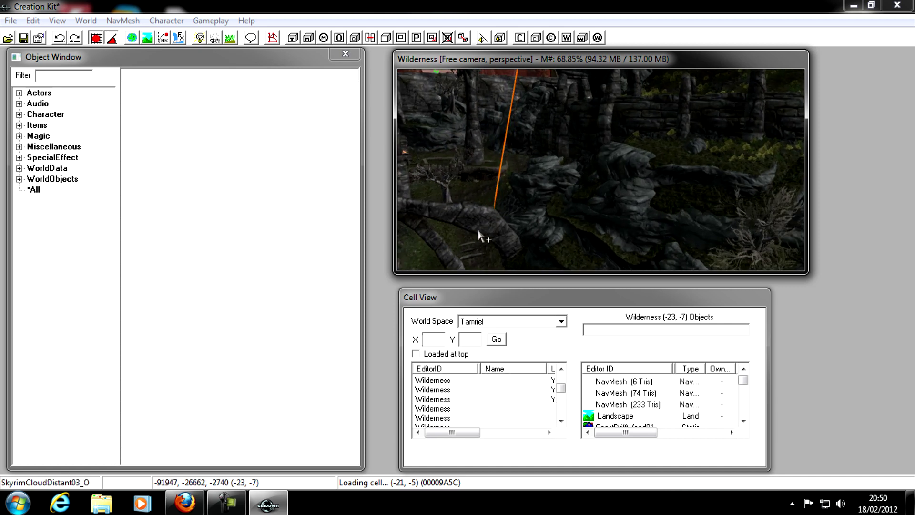
scroll(480, 235, down, 2)
click(606, 204)
right_drag(606, 204, 679, 205)
middle_drag(604, 217, 468, 144)
middle_drag(648, 209, 616, 186)
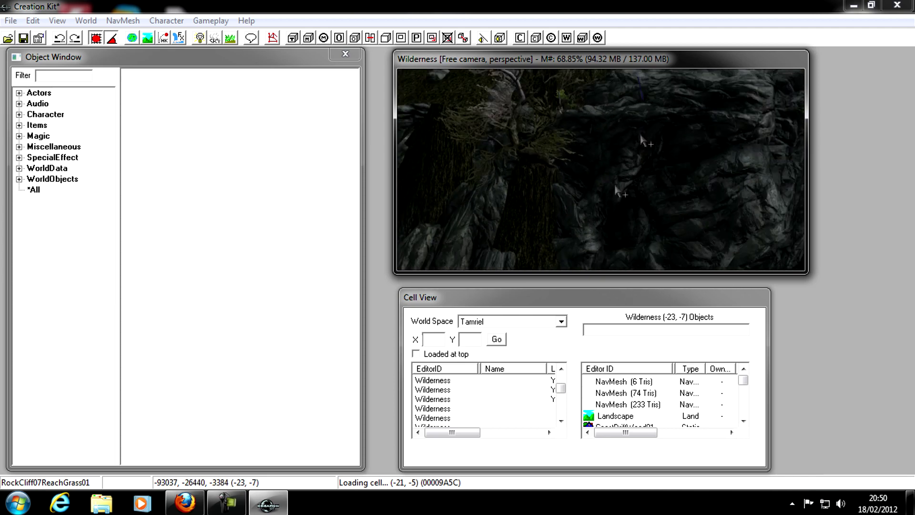
click(647, 129)
right_drag(706, 163, 734, 163)
- Examine the waterfall ruins and the object list of the Wilderness (-22, -7) cell down to its tree entries
scroll(719, 163, down, 8)
scroll(557, 195, down, 10)
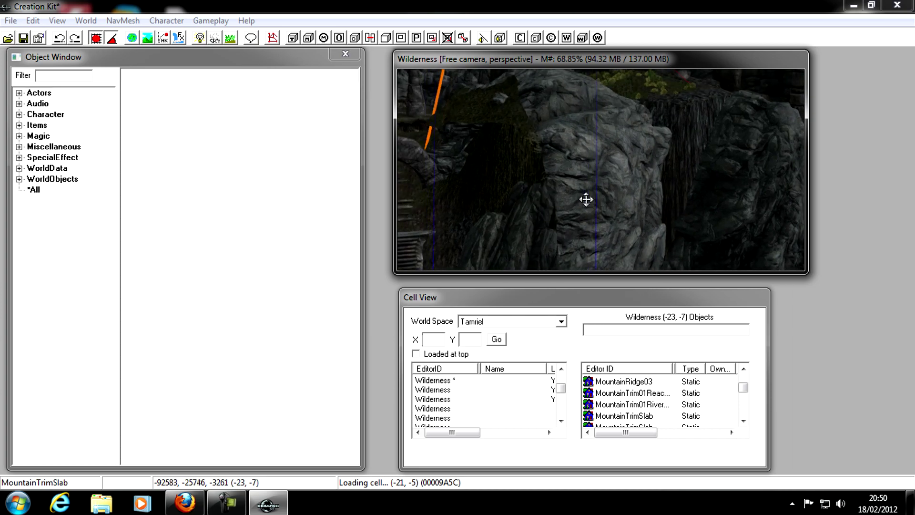
scroll(529, 188, down, 5)
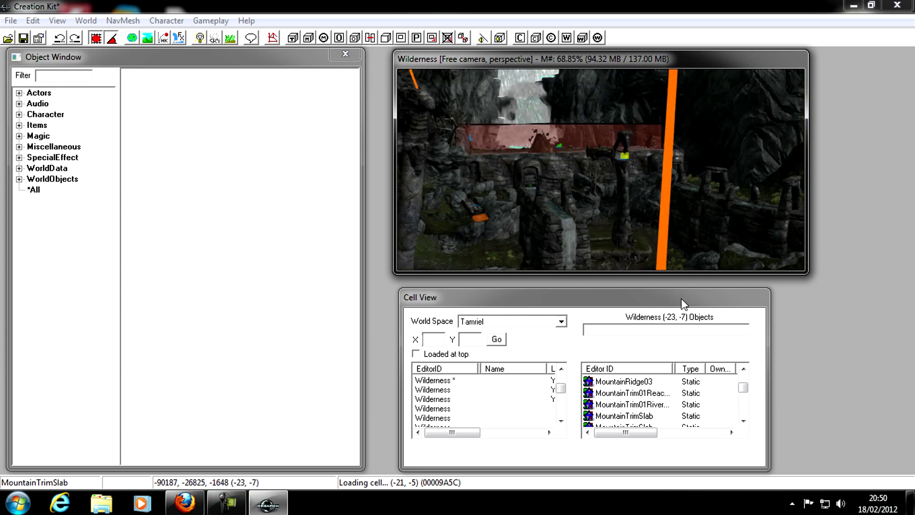
middle_drag(535, 191, 583, 269)
shift+middle_drag(425, 186, 488, 153)
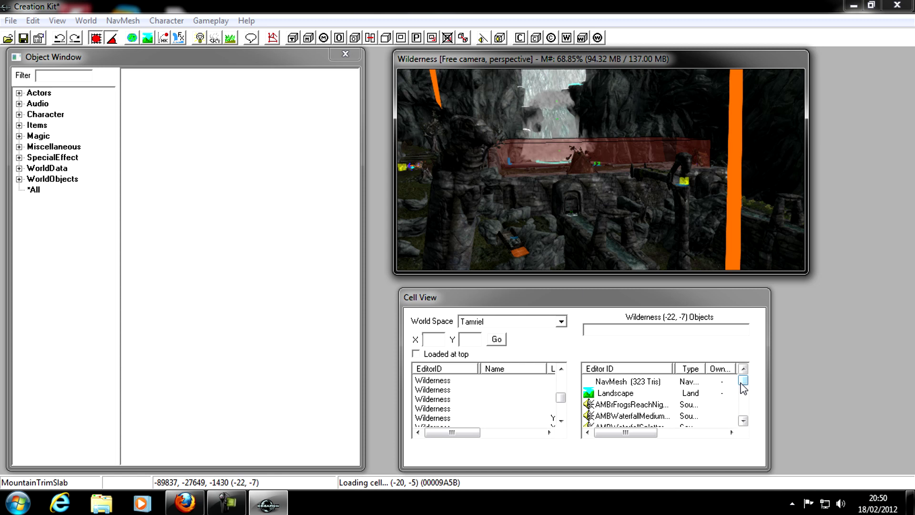
drag(741, 384, 749, 406)
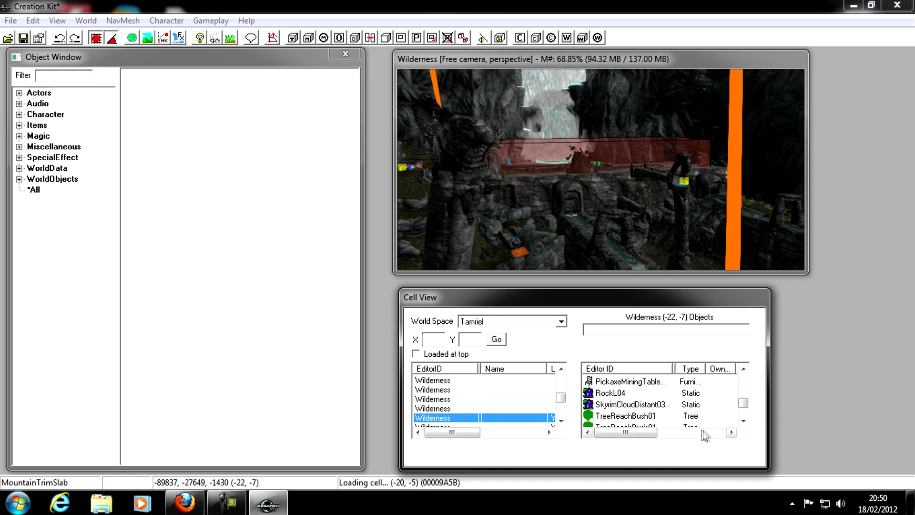
click(742, 421)
click(743, 421)
click(743, 420)
click(743, 420)
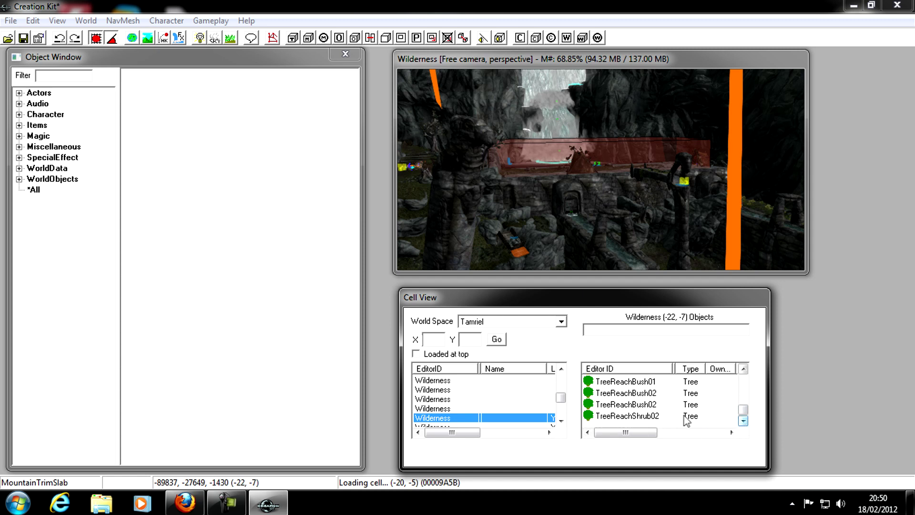
drag(744, 411, 744, 379)
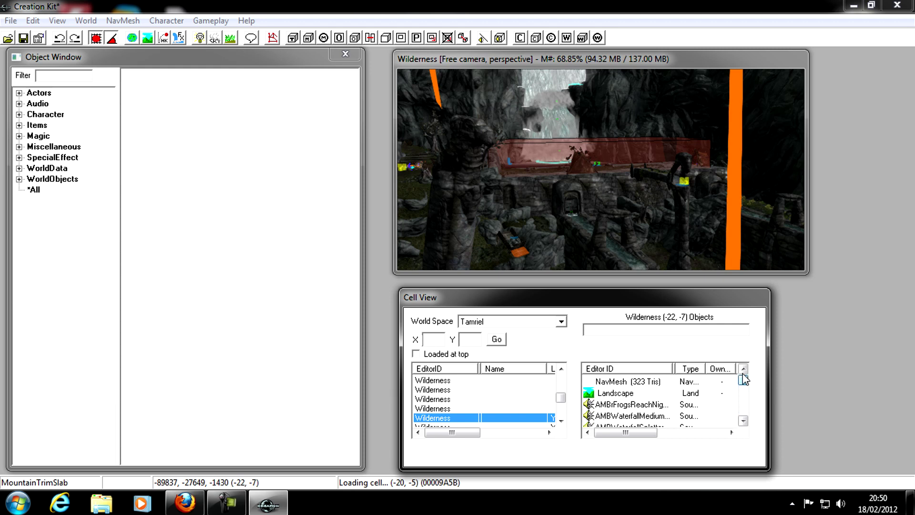
- Set the Cell View's world space to Interiors and select the WinterholdJarlsLonghouse cell
click(562, 322)
drag(577, 396, 568, 335)
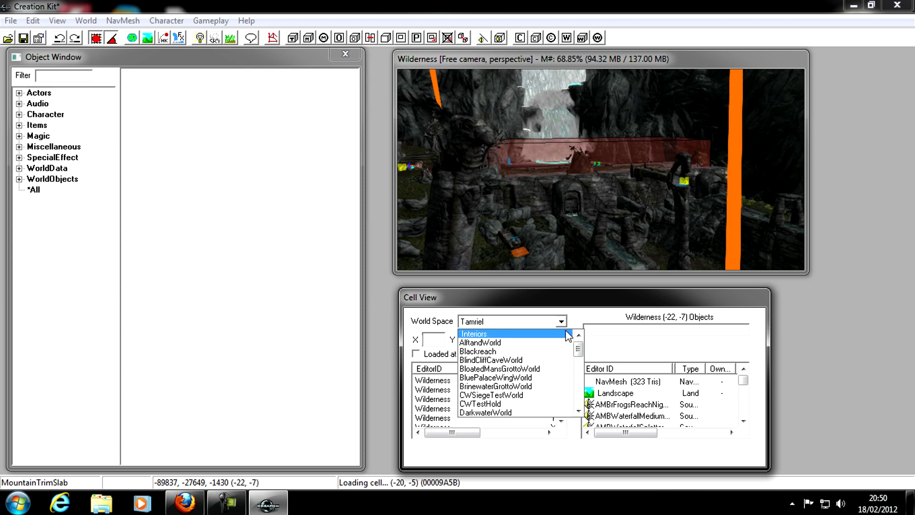
click(568, 335)
drag(560, 384, 528, 404)
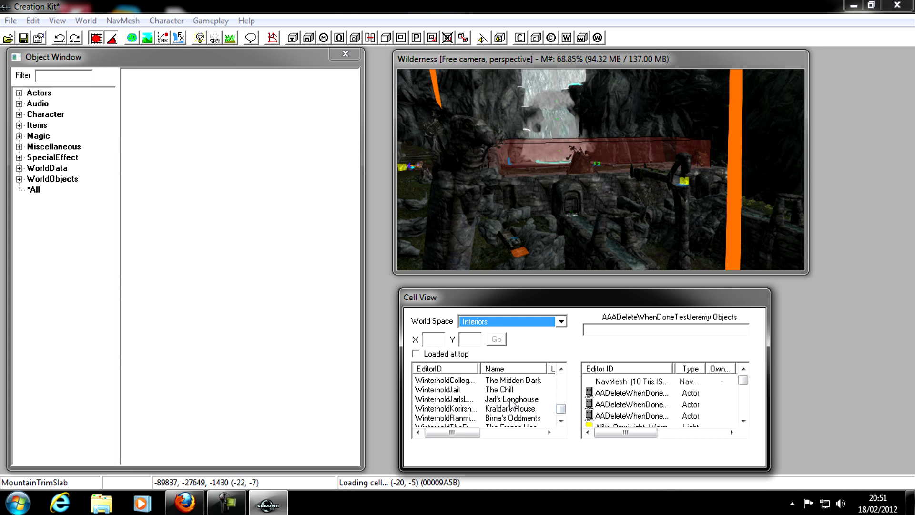
click(528, 400)
- Load the WhiterunBreezehome interior cell into the Render Window and answer its texture and Havok warnings with Yes to all
scroll(476, 405, up, 12)
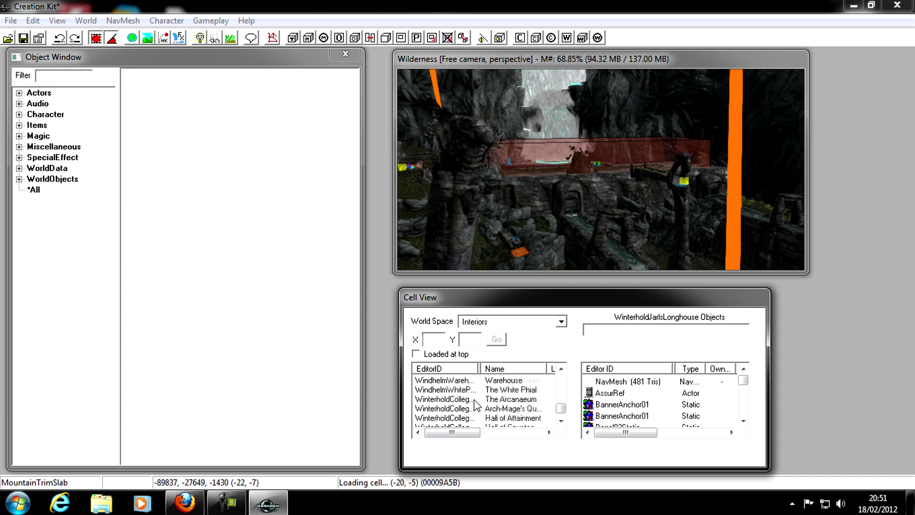
scroll(472, 404, up, 2)
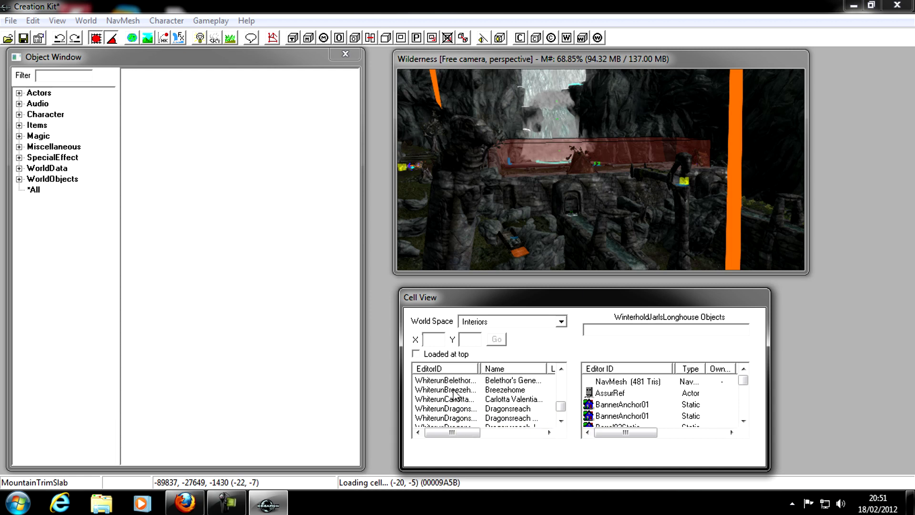
double_click(455, 390)
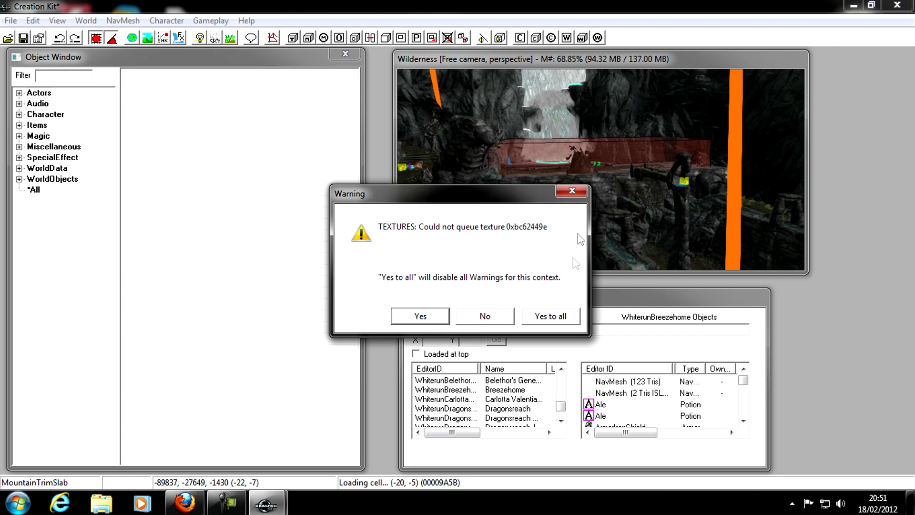
click(552, 320)
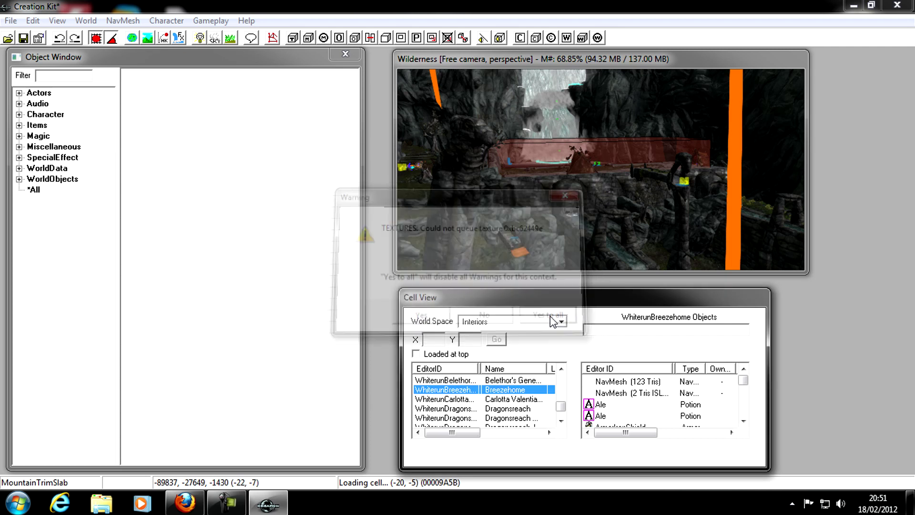
click(573, 323)
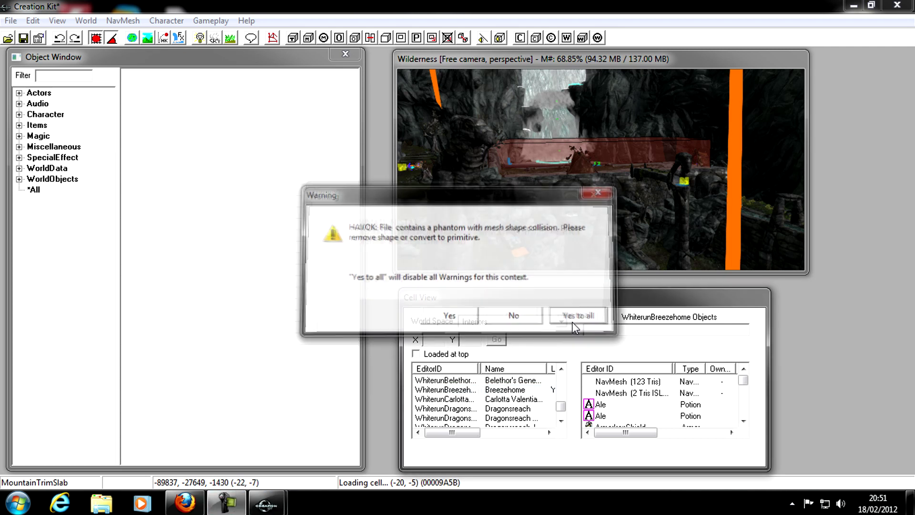
click(574, 323)
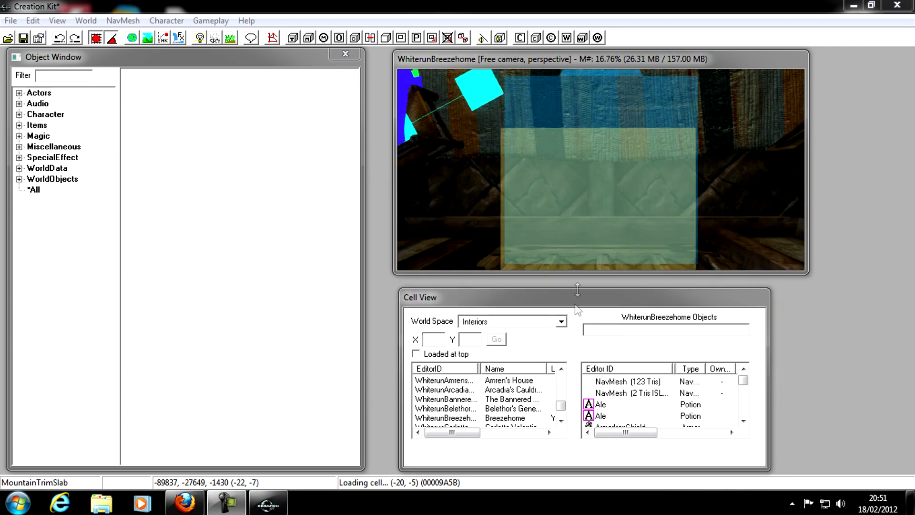
- Select a WRIntFloorSTMid01 floor piece in Breezehome and view the whole house from outside
click(656, 173)
scroll(653, 173, down, 5)
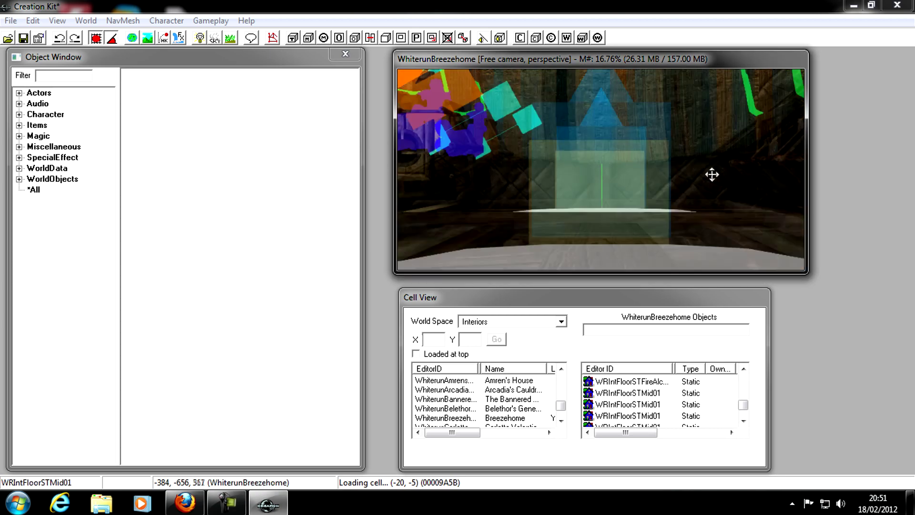
scroll(659, 126, down, 10)
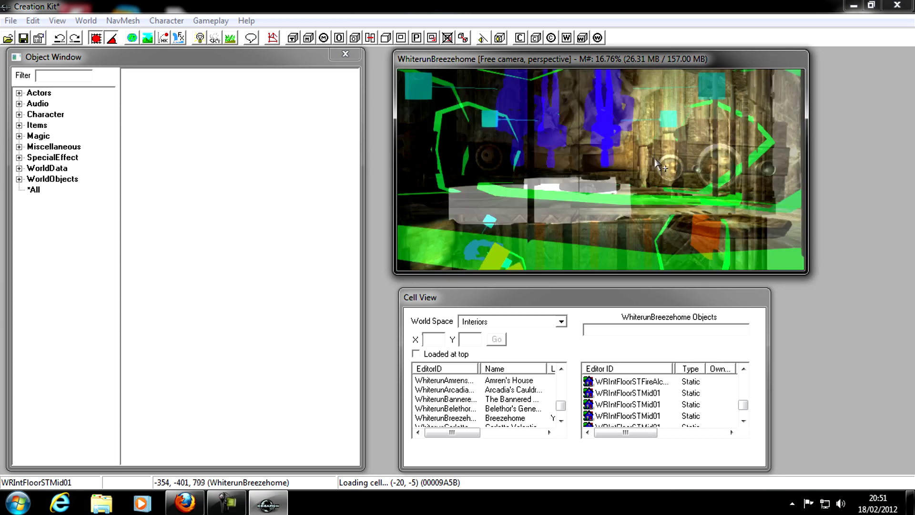
middle_drag(618, 168, 645, 79)
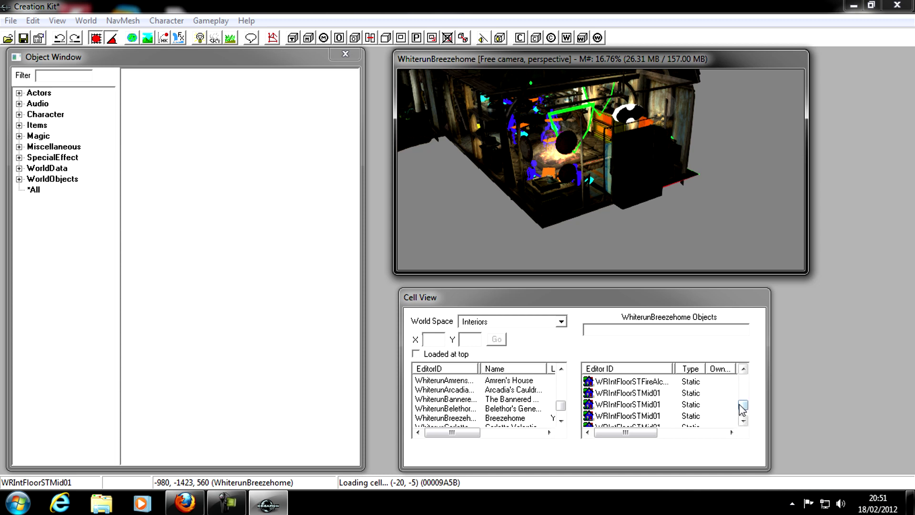
- Look through the WhiterunBreezehome object list, from the glazed plates and cobweb effects to the interior wall pieces
drag(744, 407, 747, 402)
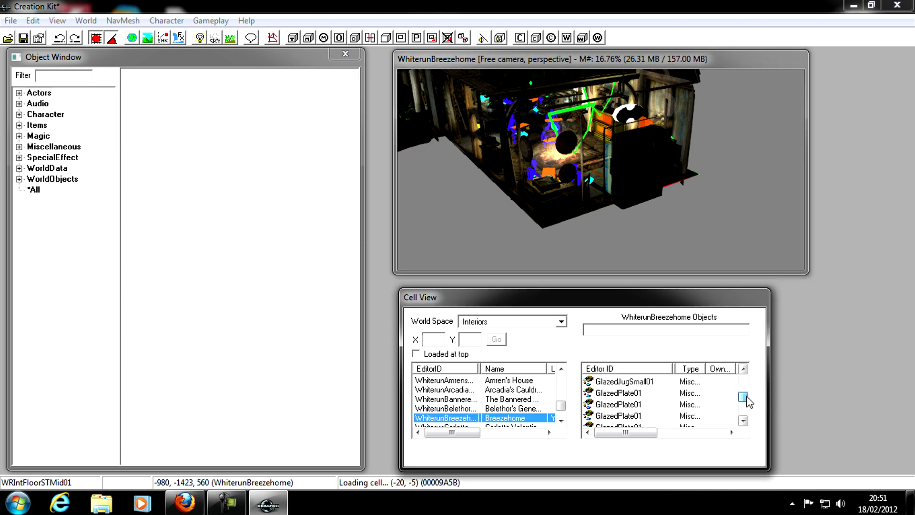
click(744, 369)
click(743, 369)
click(744, 369)
click(744, 369)
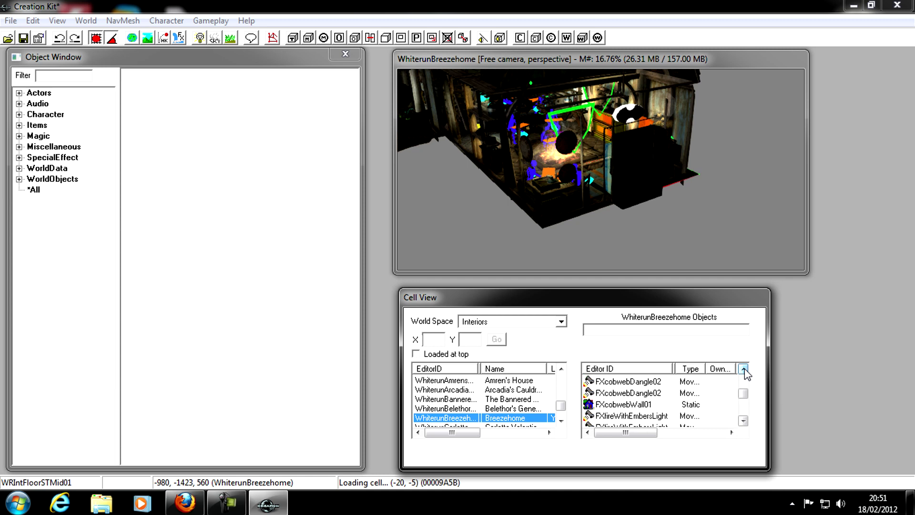
click(744, 370)
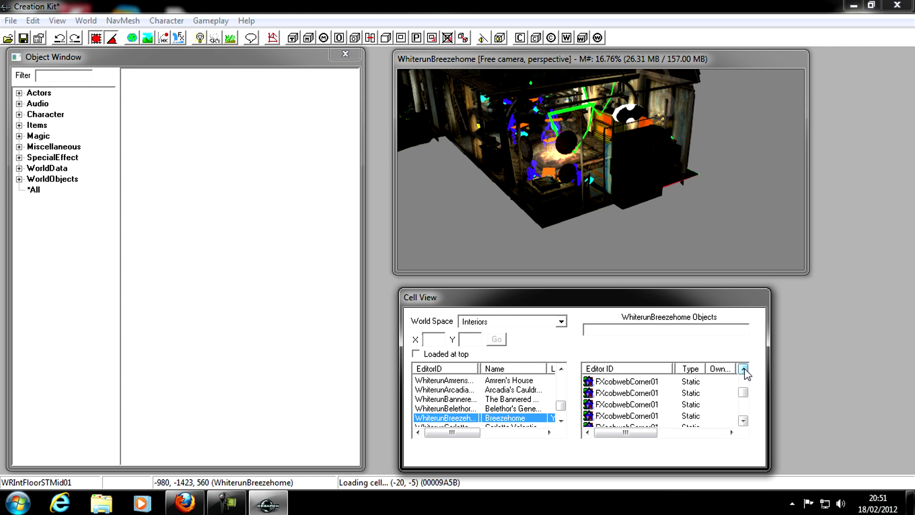
mouse_move(743, 391)
mouse_down()
mouse_move(754, 413)
mouse_move(751, 405)
mouse_move(732, 411)
mouse_move(742, 407)
mouse_up()
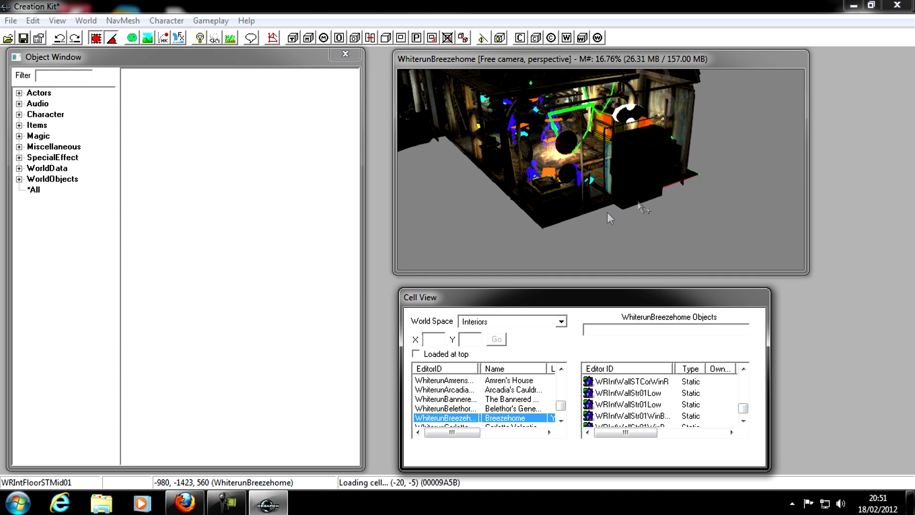
- Select individual Breezehome pieces in the Render Window, including the WRIntWallStrDoor01Custom wall, a WRIntFloorSTMid01 floor and the WRShackDoor01 door
click(567, 215)
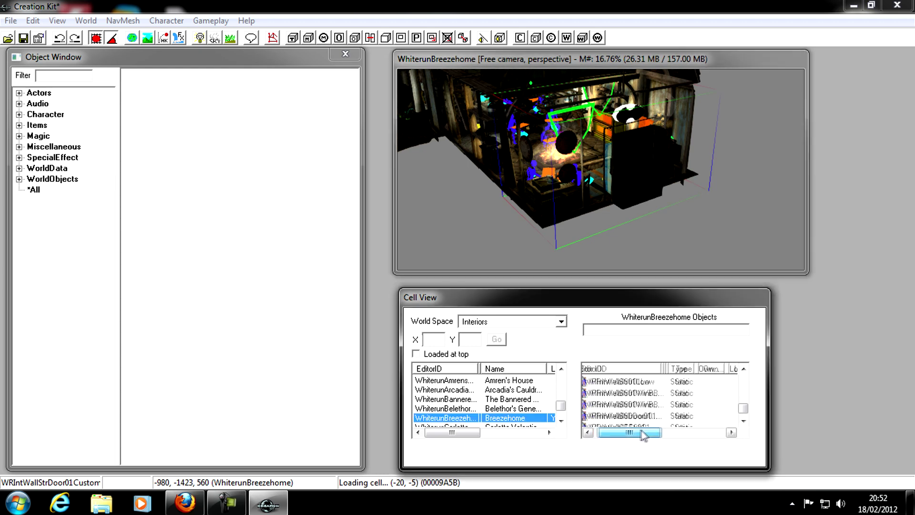
click(551, 219)
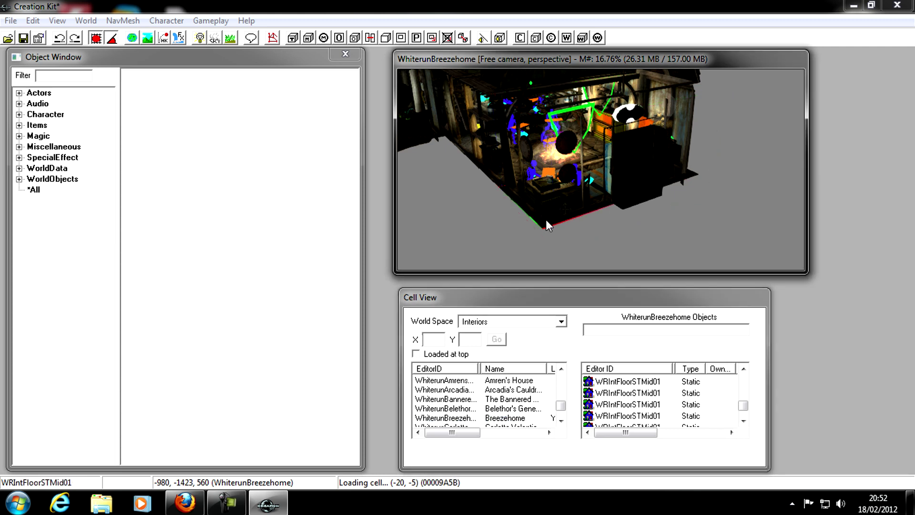
click(623, 185)
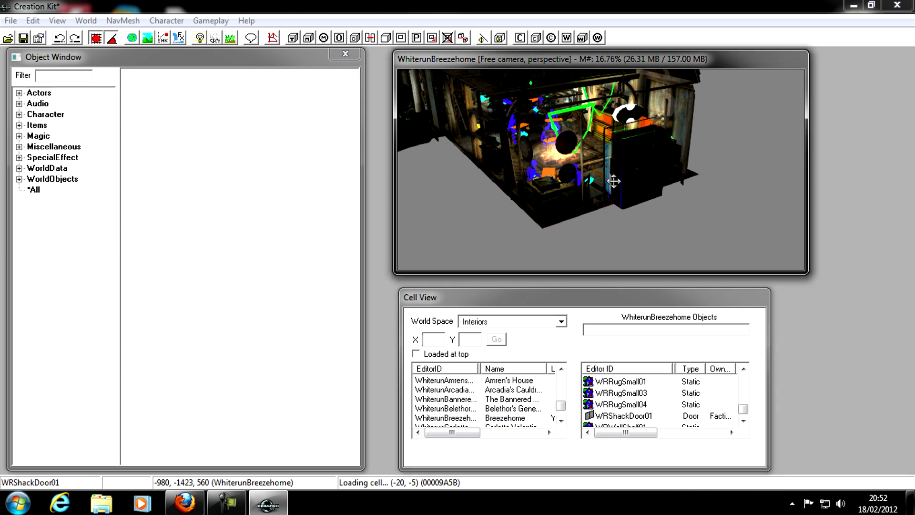
click(578, 213)
click(666, 192)
- Move the front door, the front wall section and a tall piece behind them out of the house to open its interior
click(625, 179)
drag(621, 186, 694, 183)
click(626, 205)
drag(626, 205, 475, 193)
click(660, 139)
drag(661, 139, 750, 180)
- Move the CrateSmall03Weathered crate and a WallBasket03 basket to new spots near the open front of the house
click(666, 160)
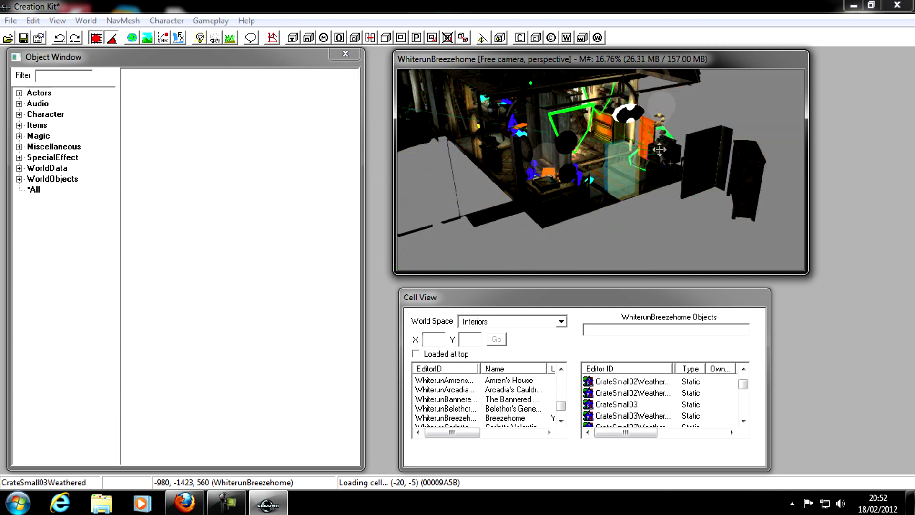
drag(663, 163, 649, 180)
mouse_move(646, 180)
right_down()
mouse_move(667, 178)
mouse_move(650, 172)
right_up()
click(569, 183)
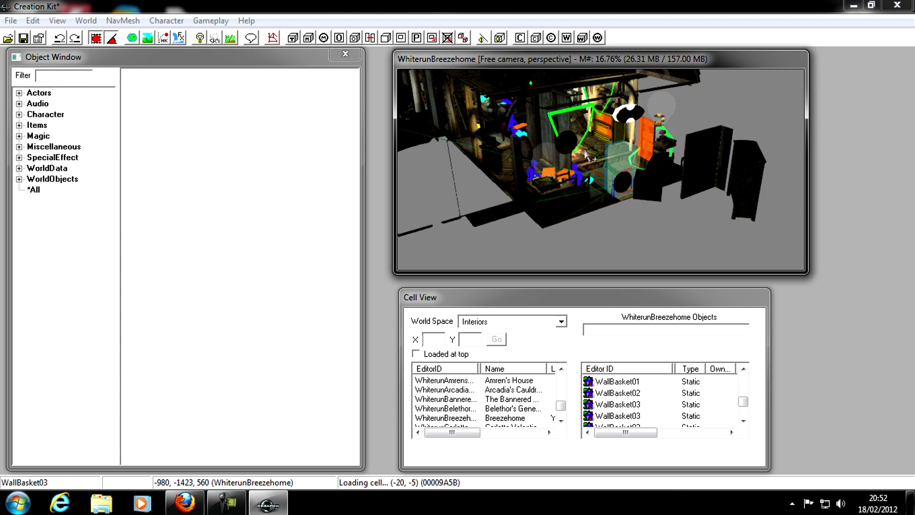
- Move the GlazedBowl01 bowl off the wall-side table towards the low table with the candles by the fire
scroll(585, 152, up, 7)
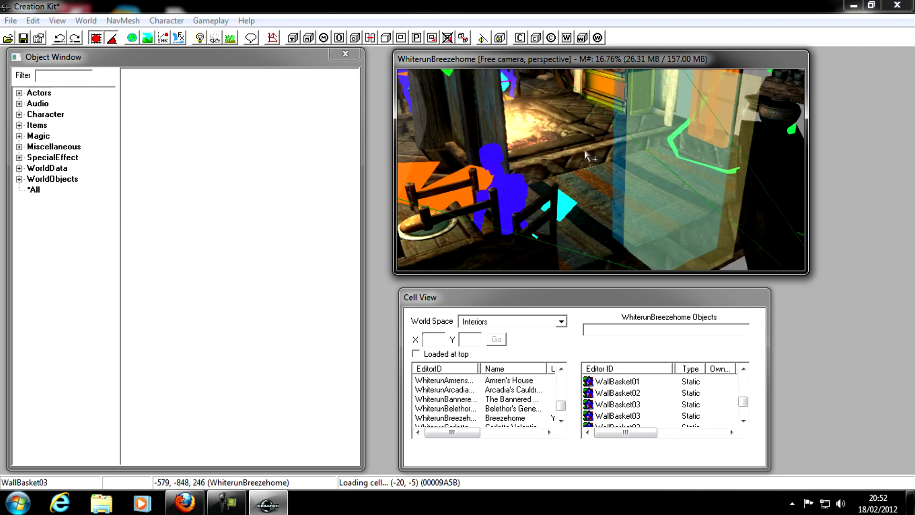
middle_drag(577, 130, 737, 146)
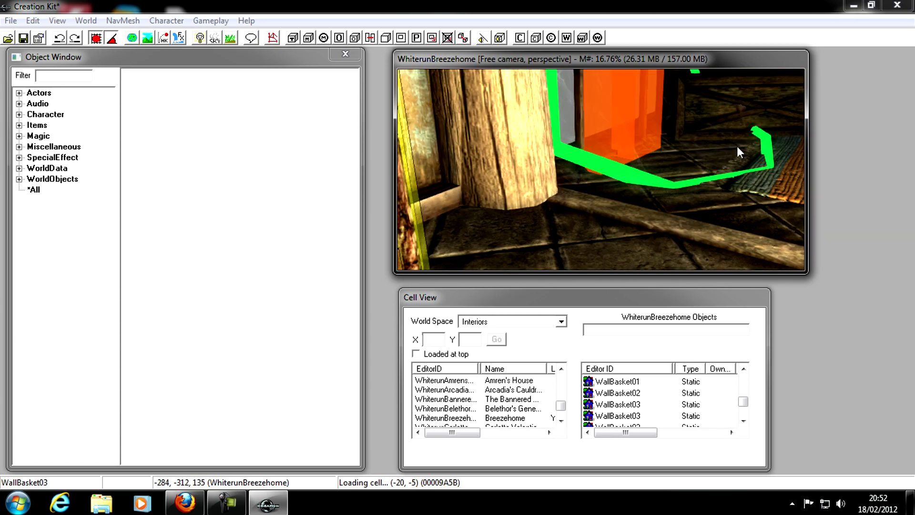
scroll(737, 145, down, 3)
scroll(704, 95, down, 3)
scroll(640, 188, up, 2)
middle_drag(584, 229, 661, 189)
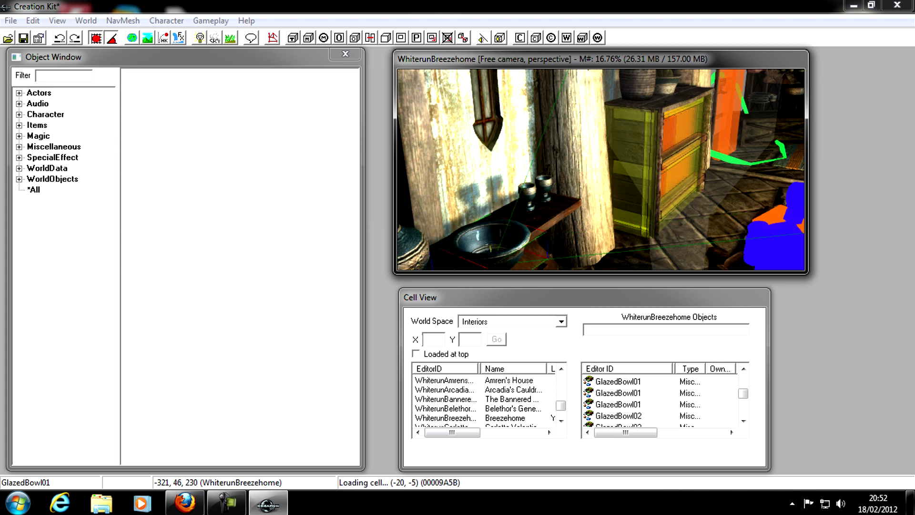
drag(680, 226, 718, 189)
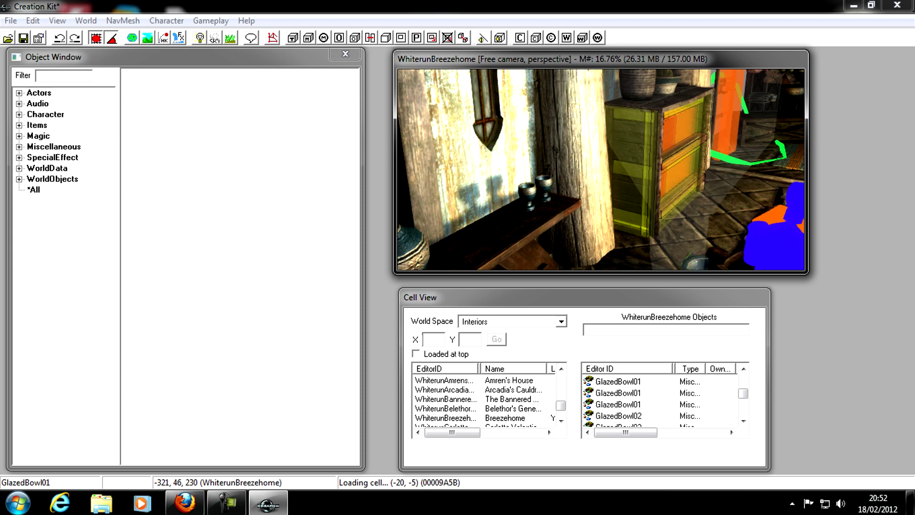
middle_drag(604, 196, 586, 192)
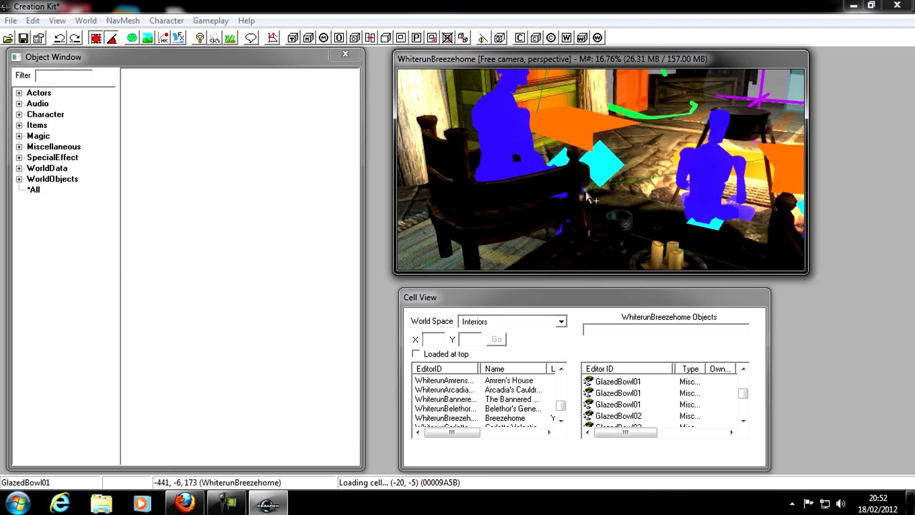
scroll(586, 192, down, 3)
scroll(590, 183, down, 5)
scroll(593, 175, up, 4)
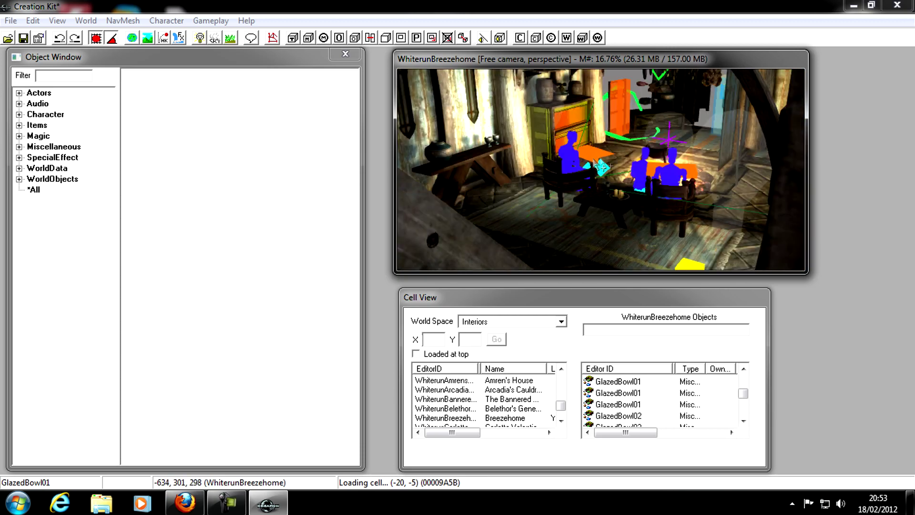
mouse_move(599, 162)
middle_down()
mouse_move(579, 169)
mouse_move(596, 159)
mouse_move(596, 167)
middle_up()
scroll(596, 158, up, 3)
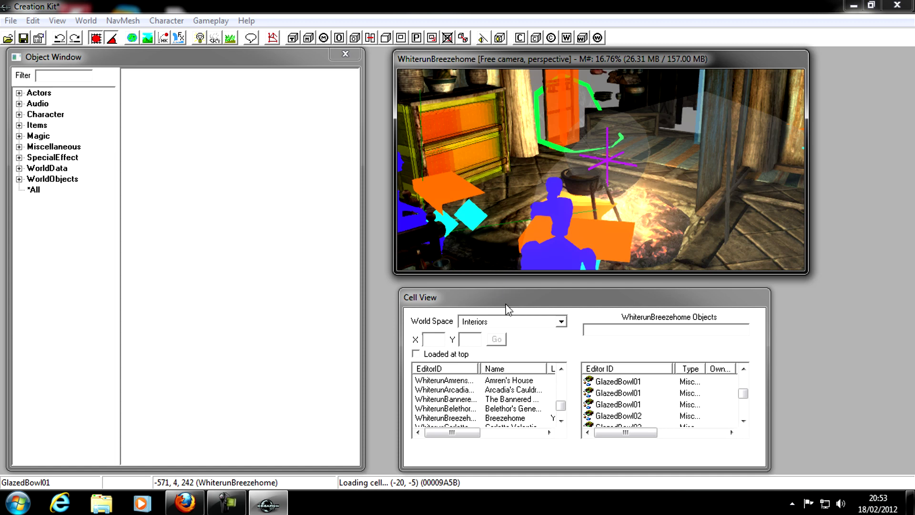
- Filter the WhiterunBreezehome objects by "plate" to look through the matches, and clear the filter
drag(508, 302, 521, 300)
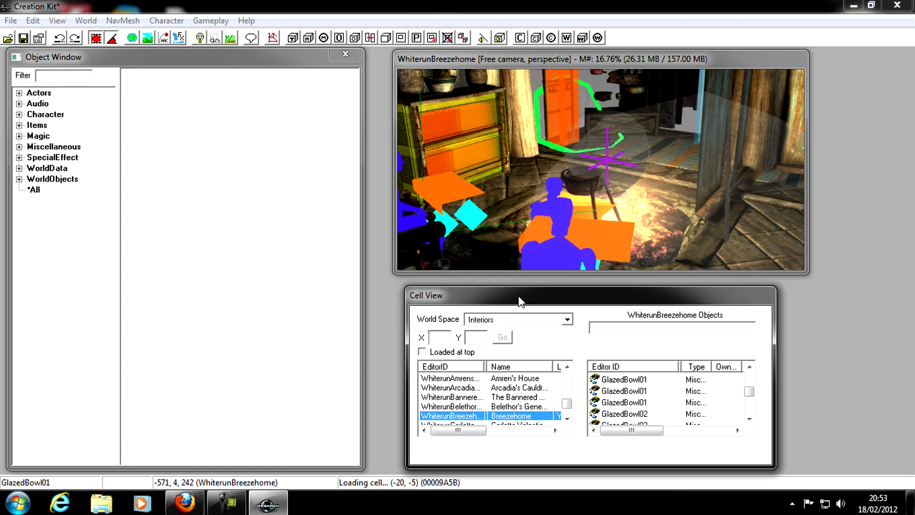
click(638, 331)
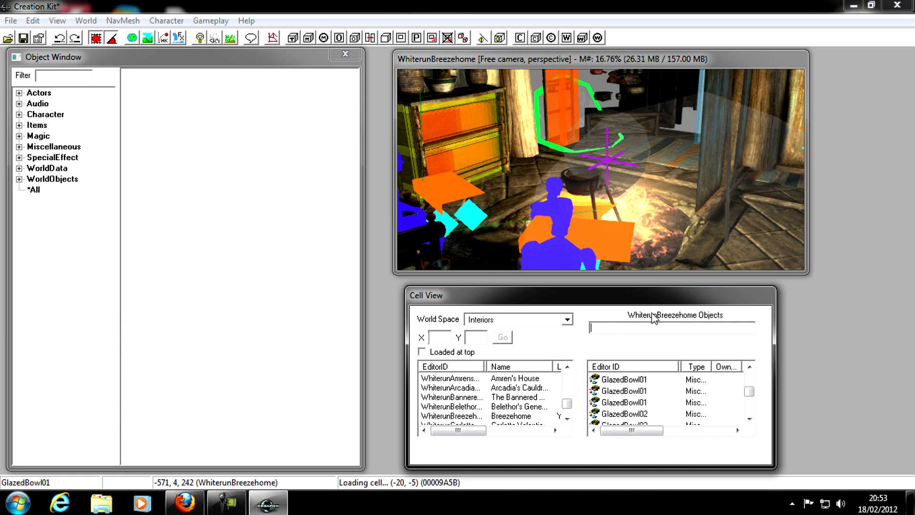
text(plate)
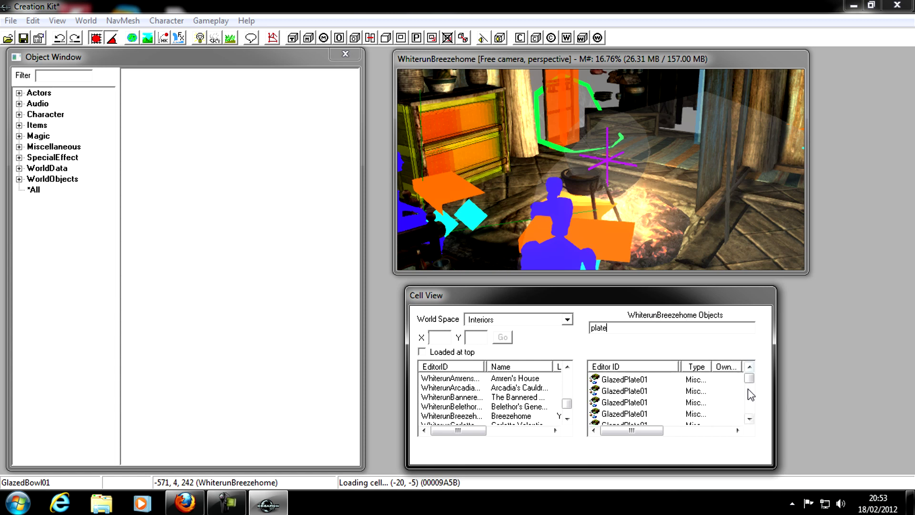
drag(747, 379, 749, 354)
drag(666, 325, 455, 344)
key(BackSpace)
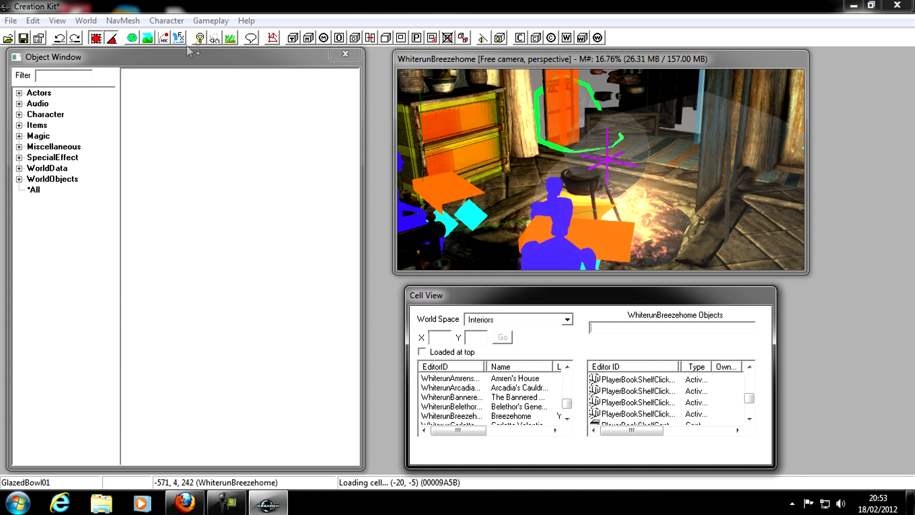
- Switch the Render Window to bright lighting to compare the scene, and return it to the cell's own lighting
click(199, 38)
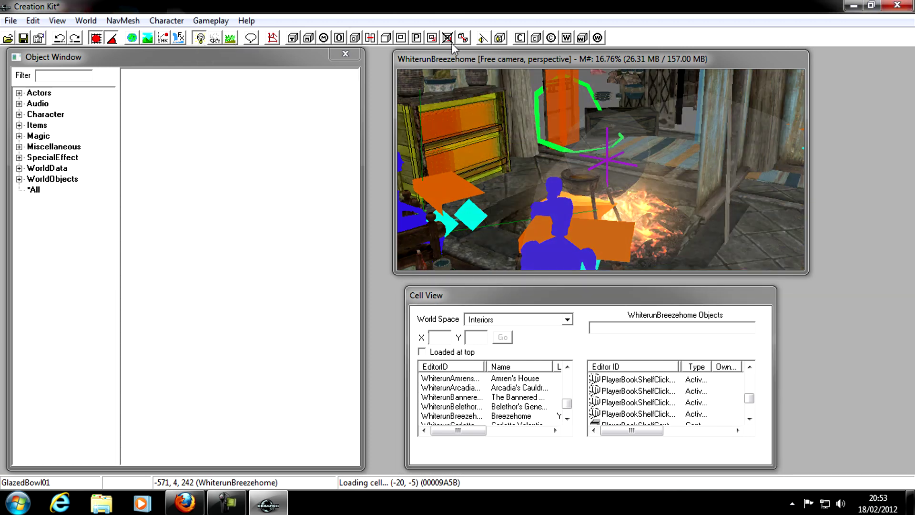
click(201, 38)
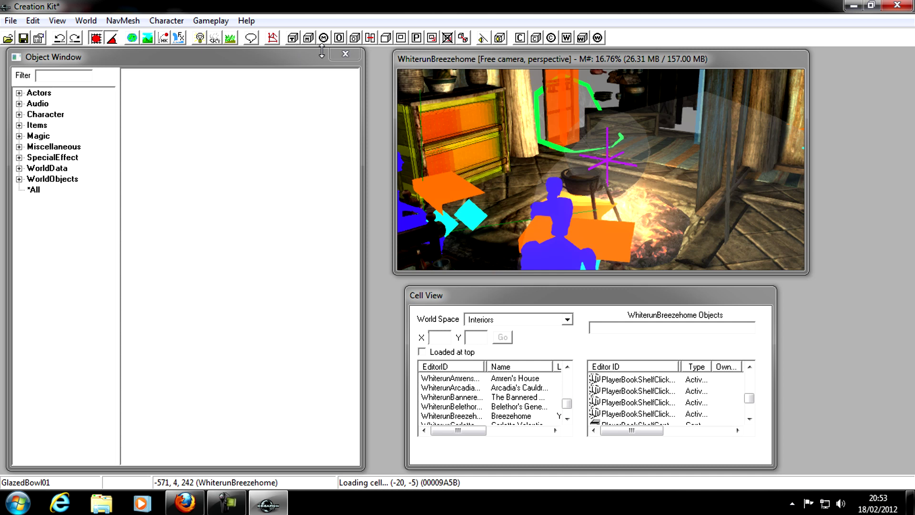